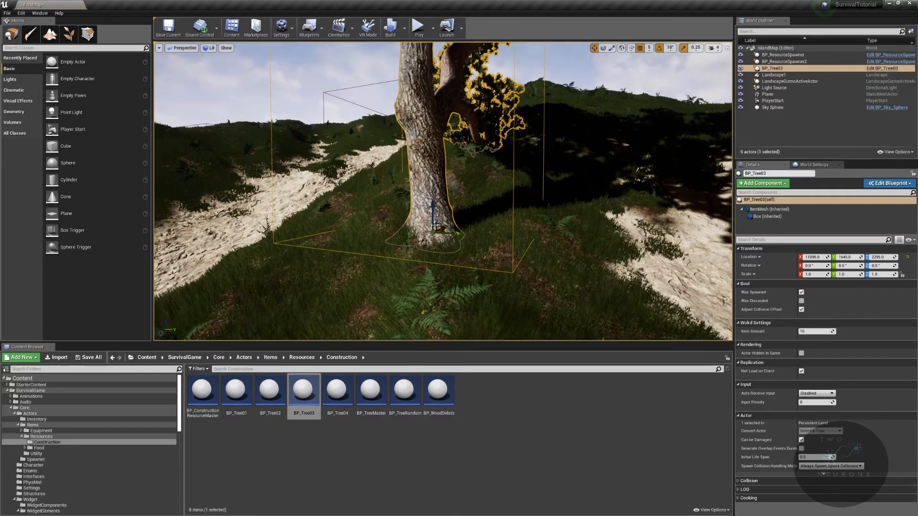
Step: Try rotating and scaling the placed BP_Tree03 tree, and delete it from the level
drag(452, 234, 448, 226)
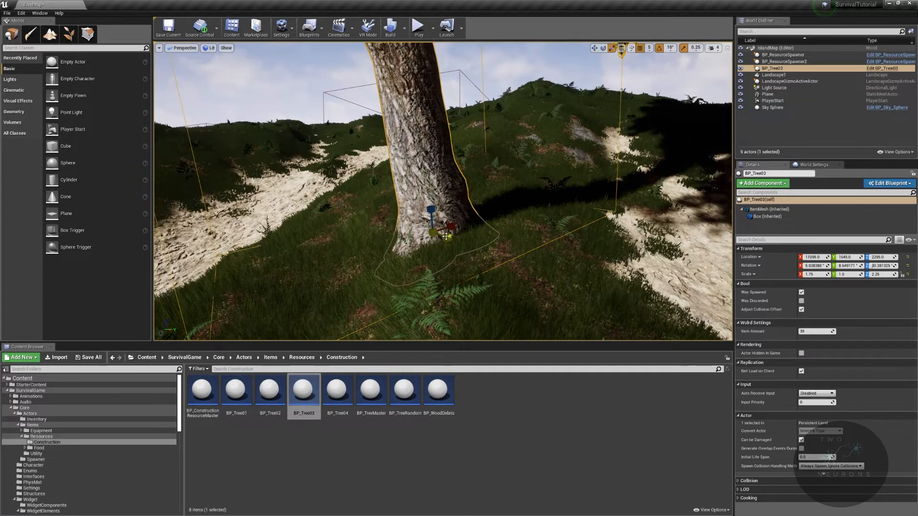
right_drag(443, 191, 351, 186)
key(Delete)
right_drag(443, 192, 514, 275)
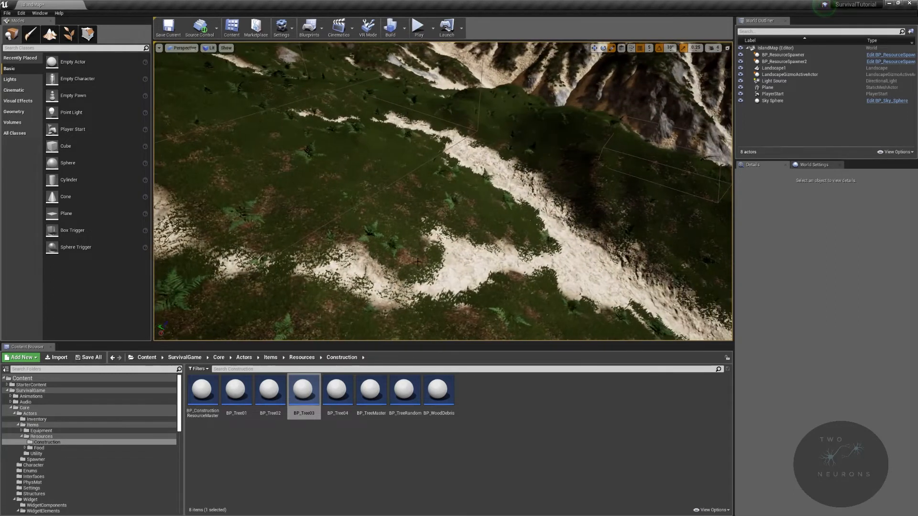
Step: Play the level from a spot on the landscape, walk through the spawned trees and across the hills, and stop the session
right_click(422, 273)
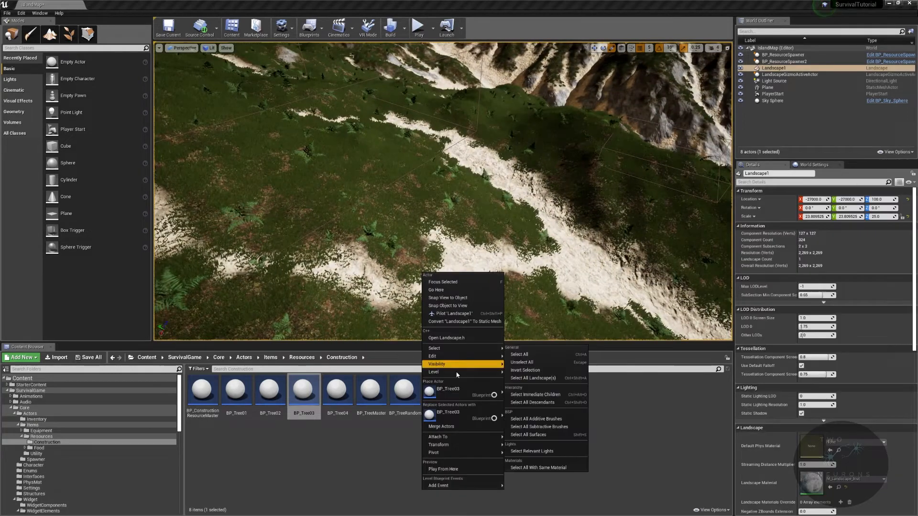
click(449, 471)
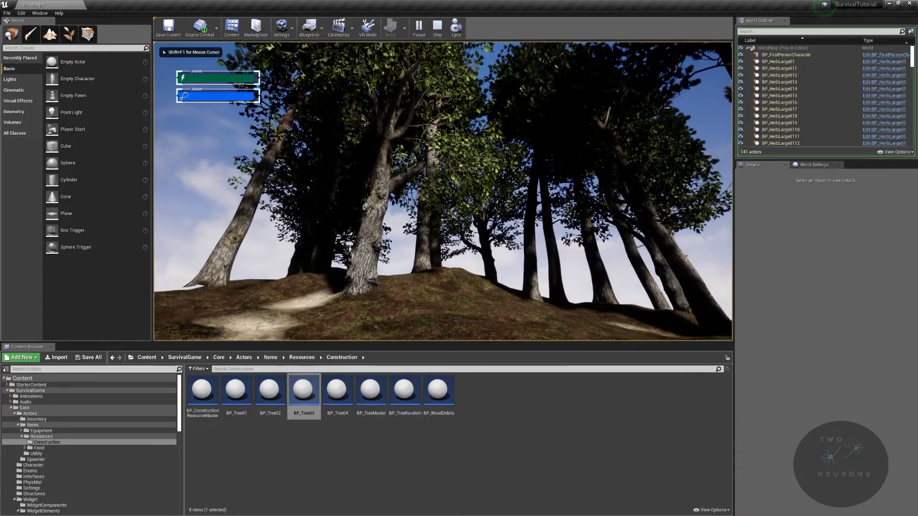
key(w)
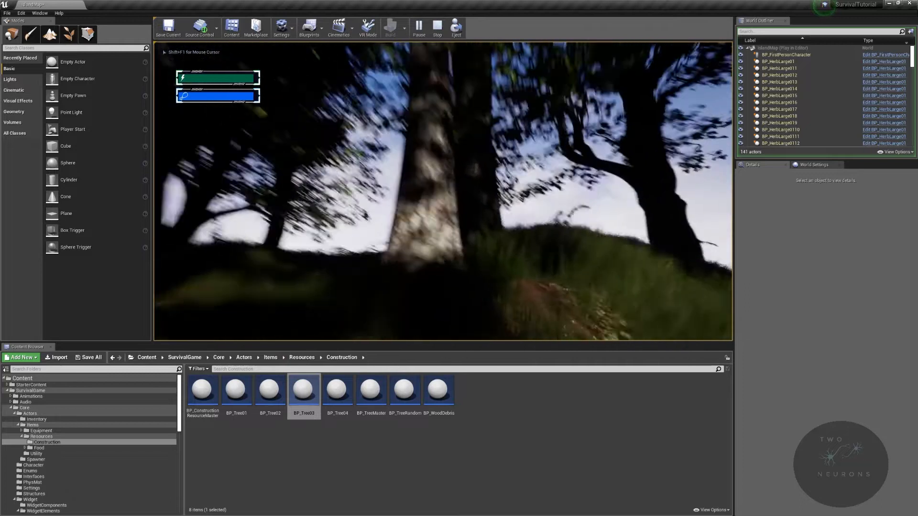
key(w)
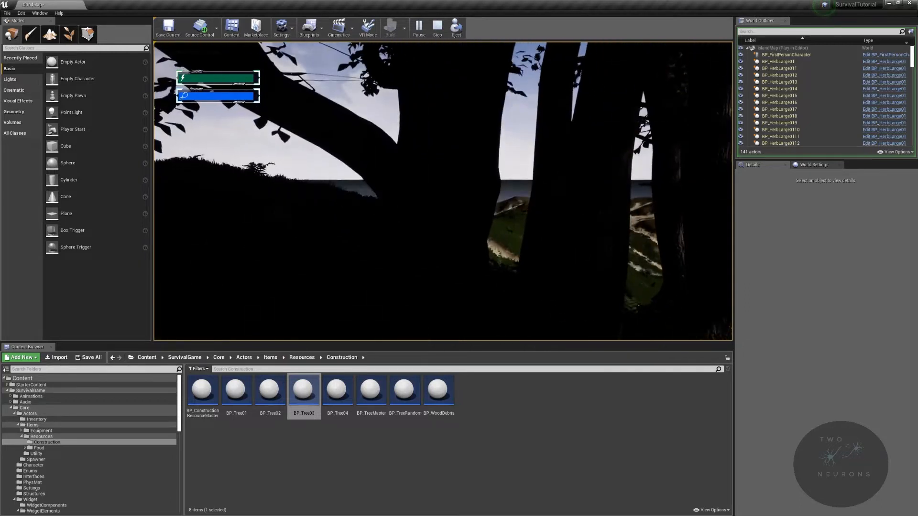
key(w)
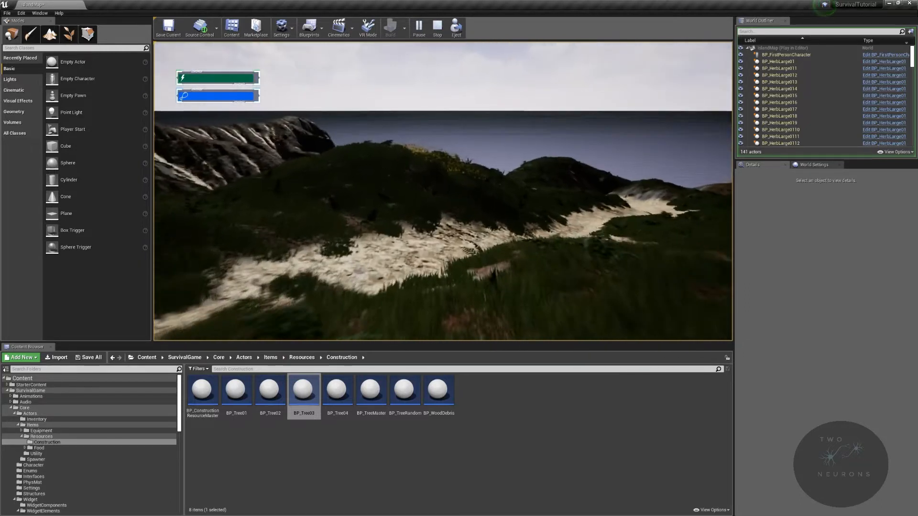
key(w)
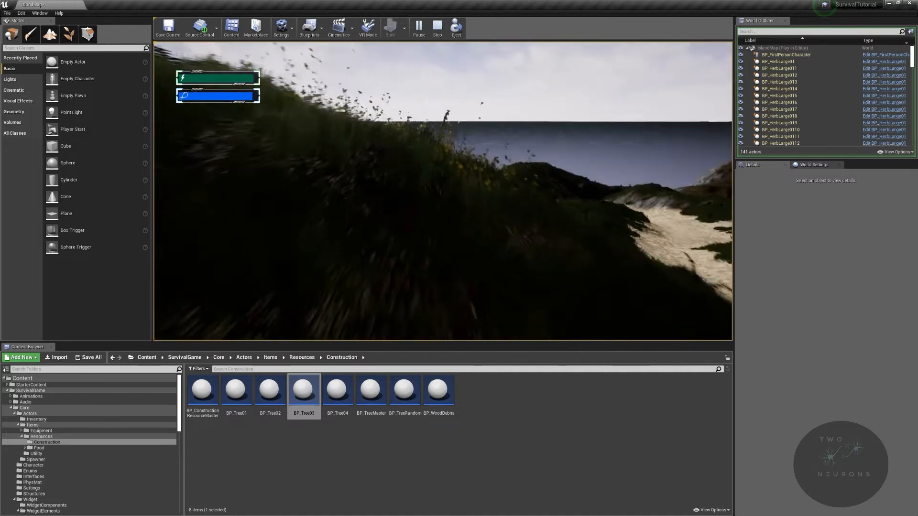
key(w)
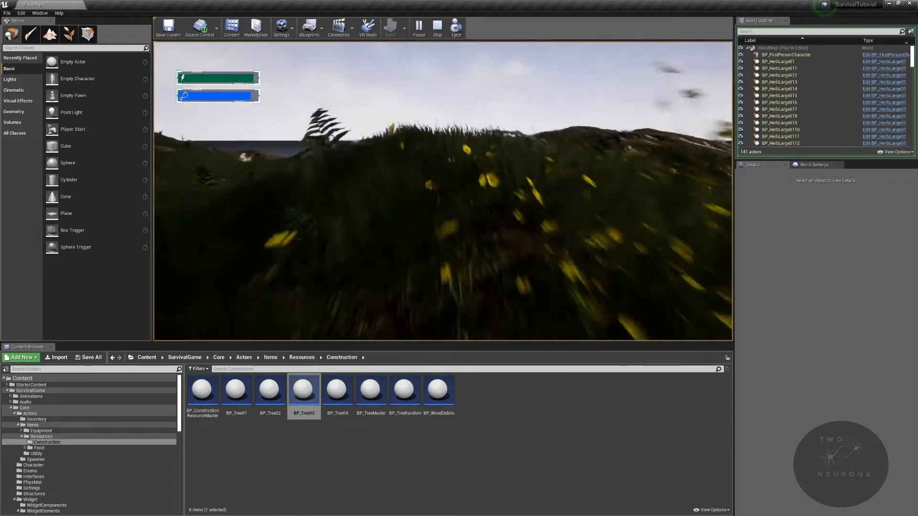
key(Escape)
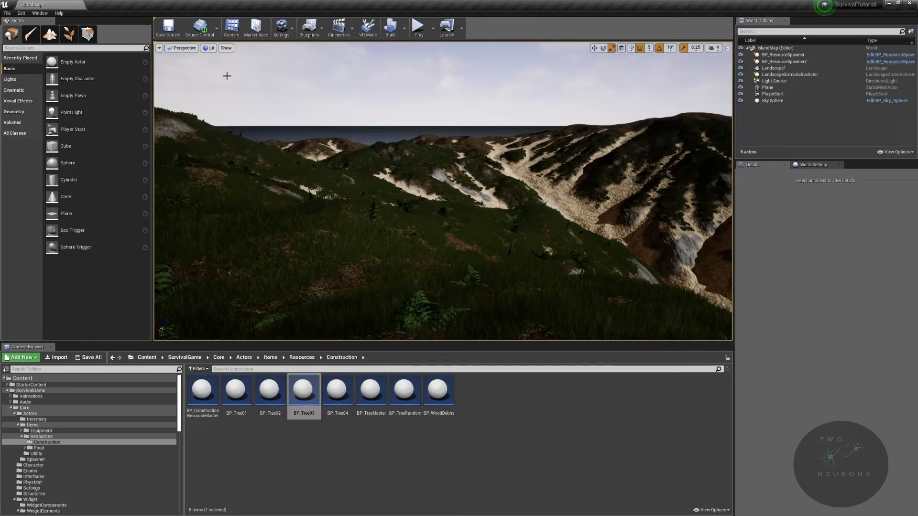
Step: Switch to Foliage mode, review the foliage types that can be created, and open the Spawner folder under Actors
click(68, 34)
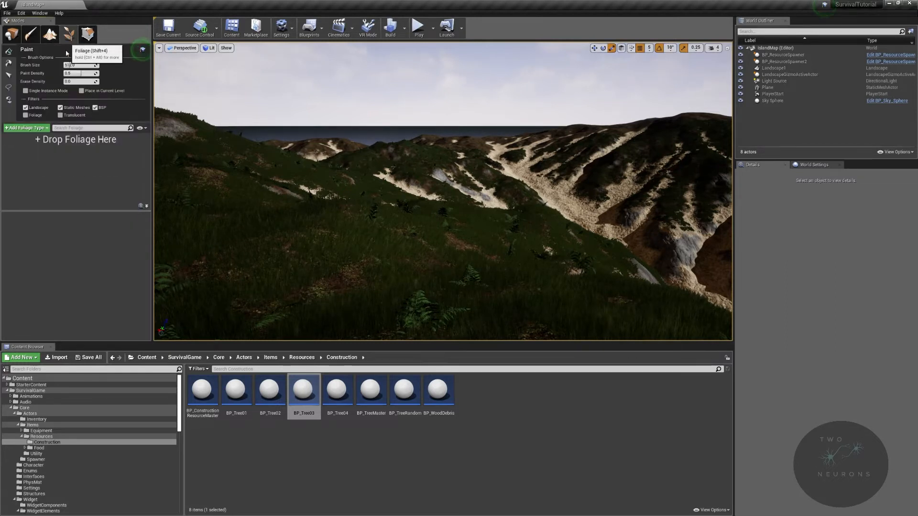
click(34, 128)
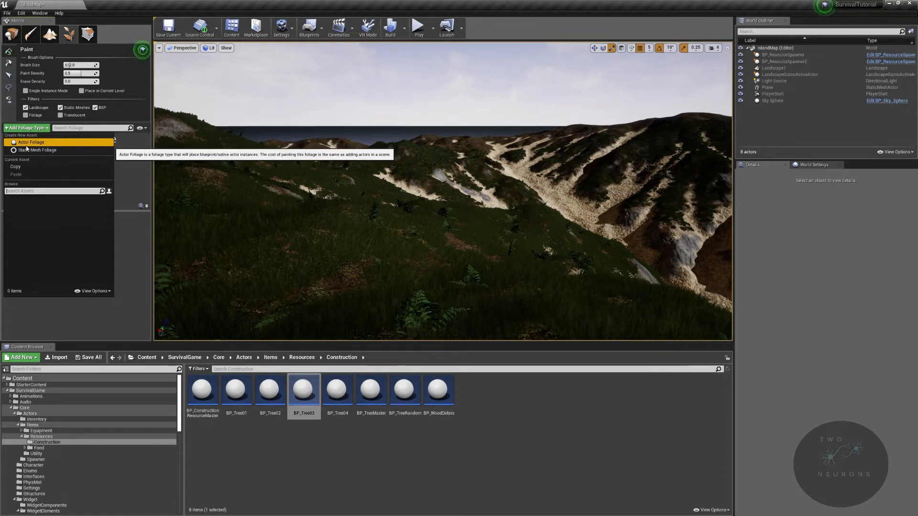
click(251, 358)
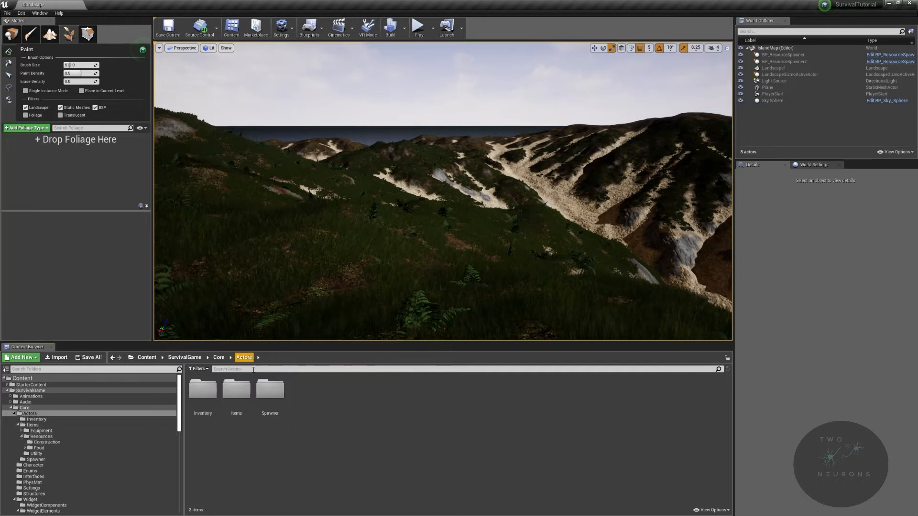
double_click(276, 396)
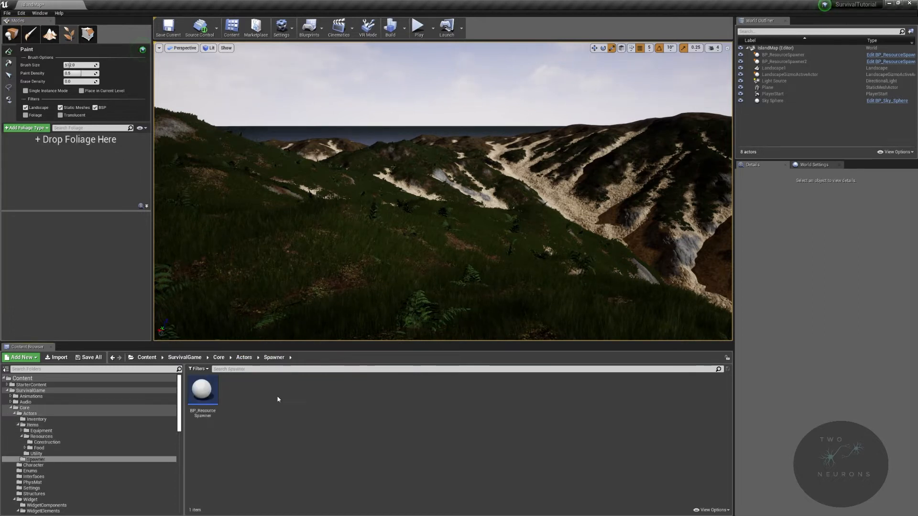
right_drag(308, 268, 554, 242)
Step: Open the Actors/Items/Resources/Construction folder containing the tree blueprints
click(245, 360)
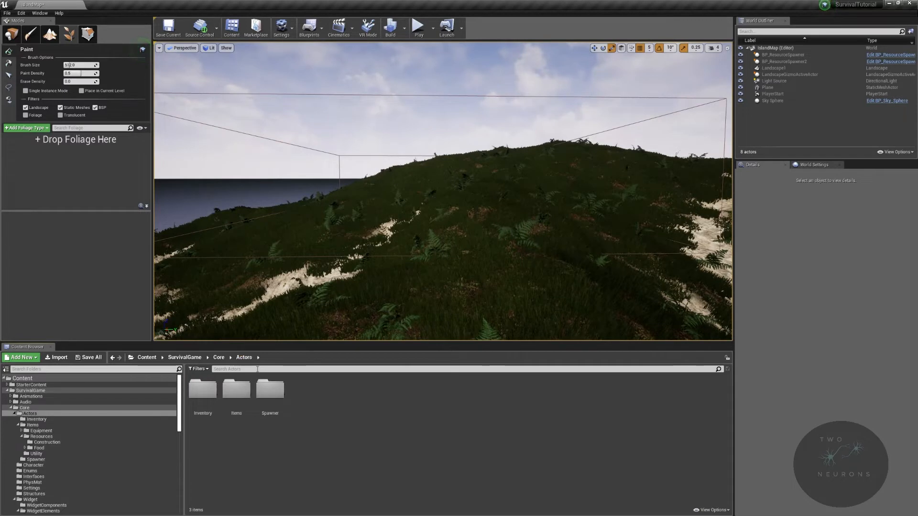
double_click(244, 388)
double_click(242, 393)
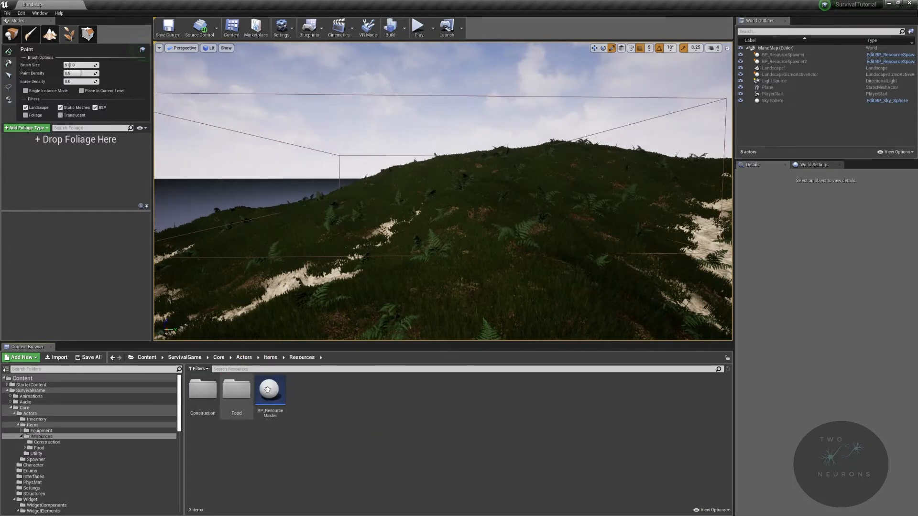
double_click(203, 390)
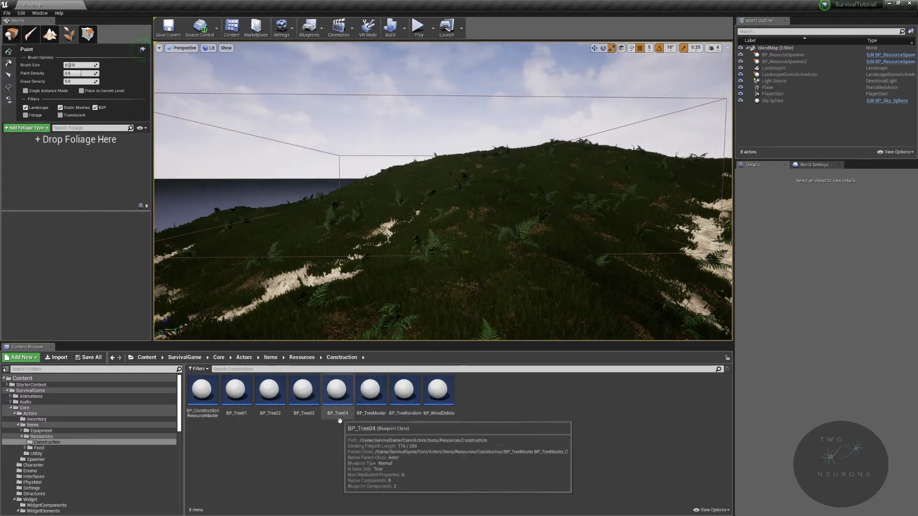
Step: Place a BP_TreeRandom actor on the grassy hill, inspect its trunk and crown, and delete it from the level
drag(404, 397, 437, 320)
right_drag(476, 244, 478, 168)
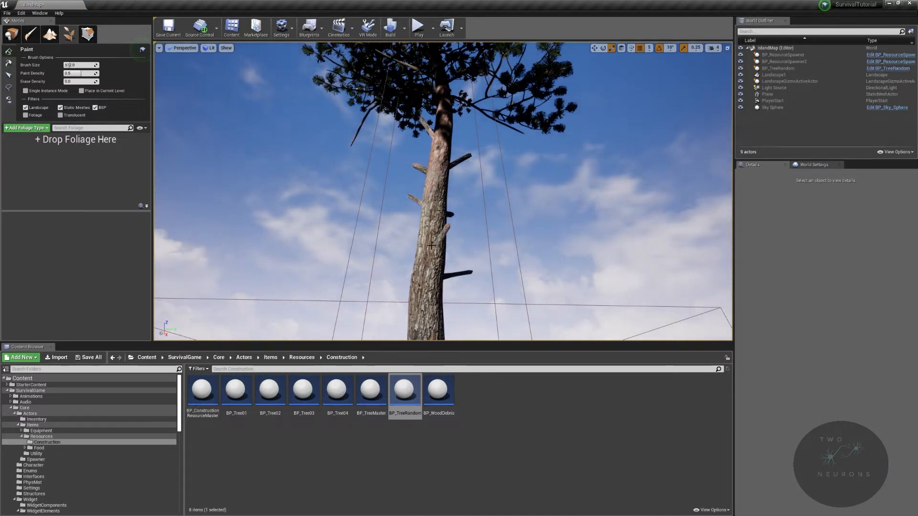
right_drag(431, 245, 427, 253)
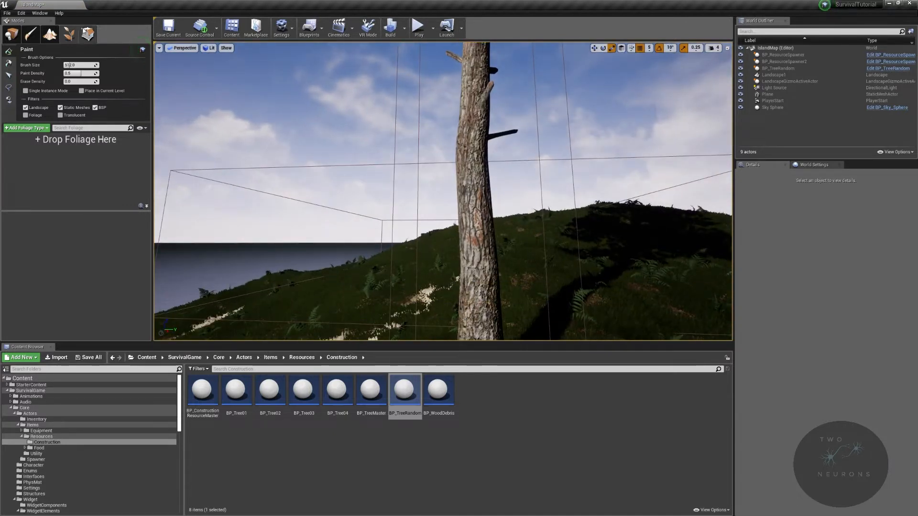
click(12, 33)
click(483, 206)
key(Delete)
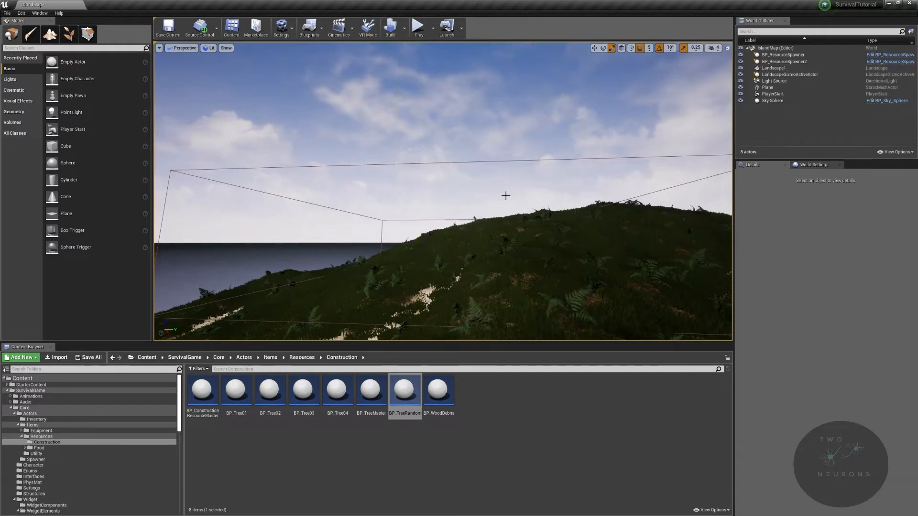
click(483, 161)
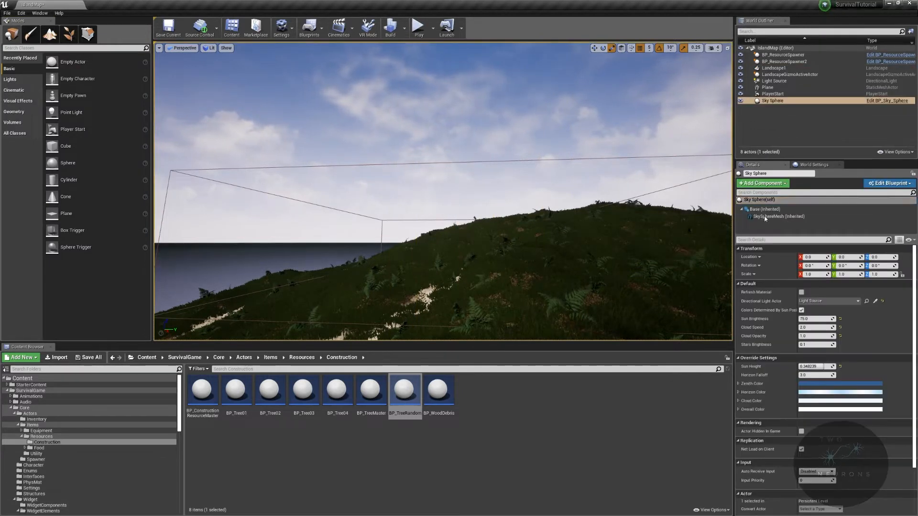
Step: Return to Foliage mode and review the Actor Foliage option and the asset types that can be created in the Construction folder
right_drag(528, 131, 593, 165)
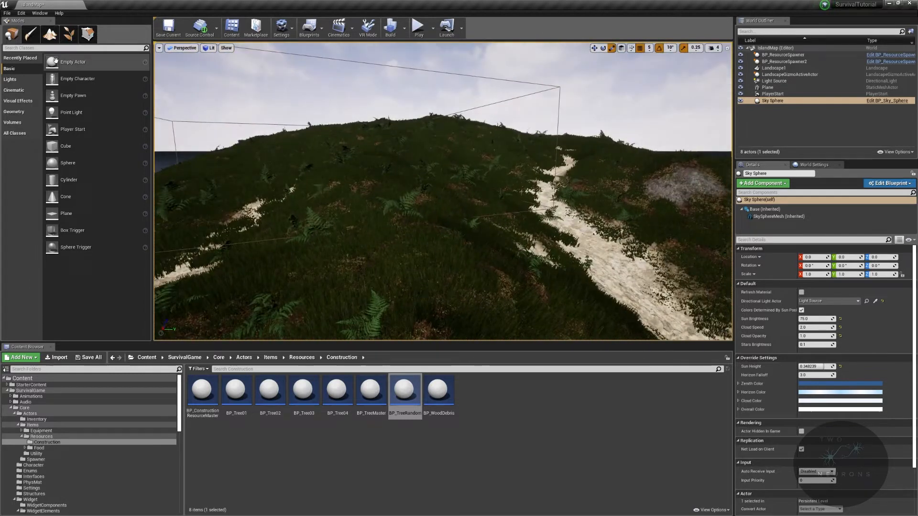
click(69, 34)
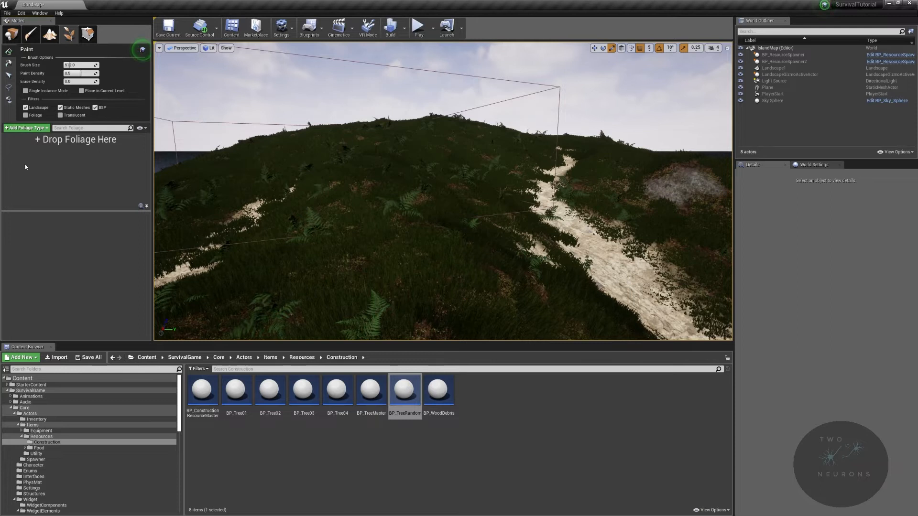
click(20, 130)
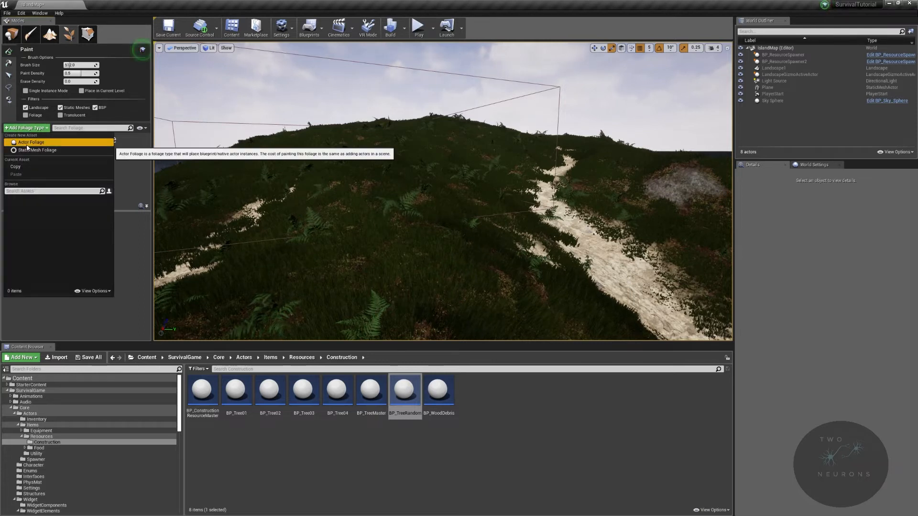
click(521, 418)
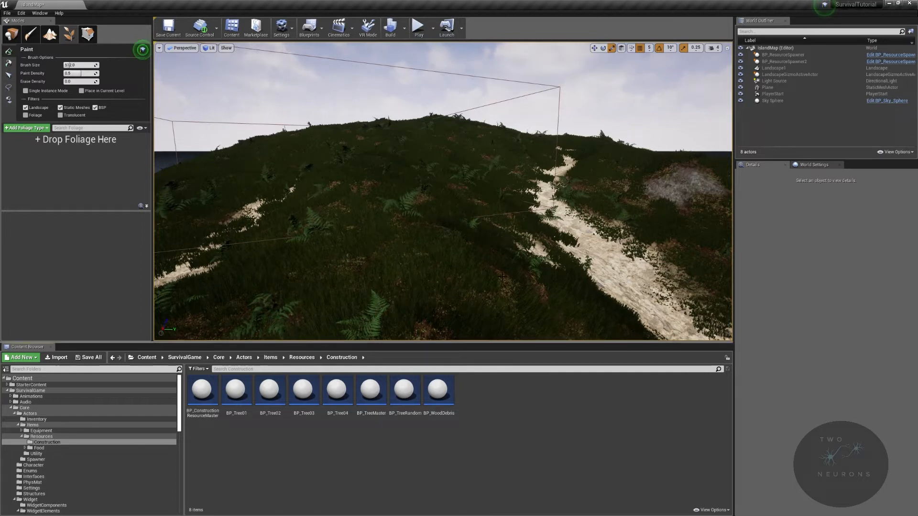
right_click(499, 399)
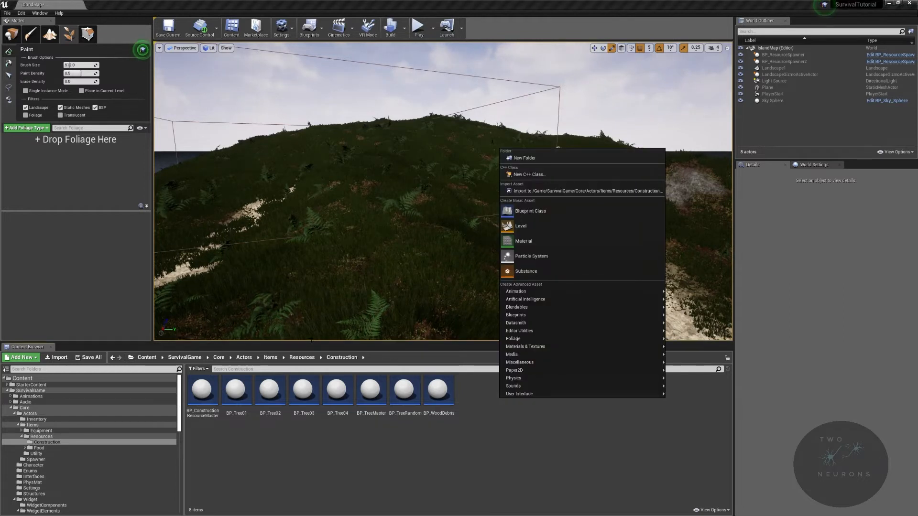
right_drag(330, 273, 550, 274)
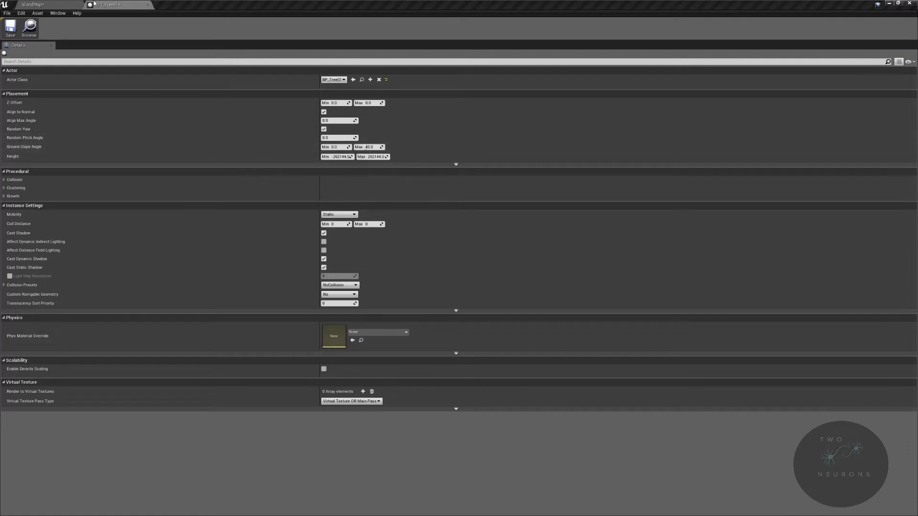
Step: Return to the IslandMap level and find a steep rocky slope near the shore
click(32, 5)
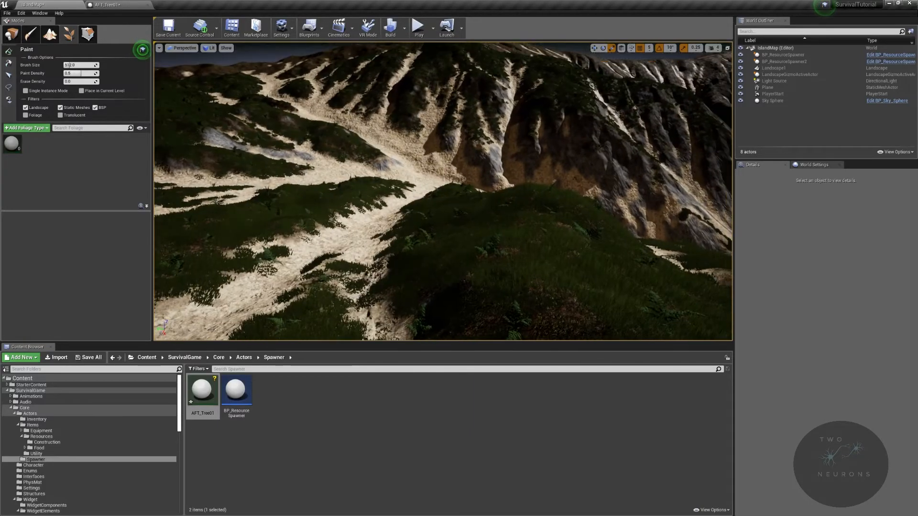
key(w)
right_drag(443, 191, 535, 230)
key(w)
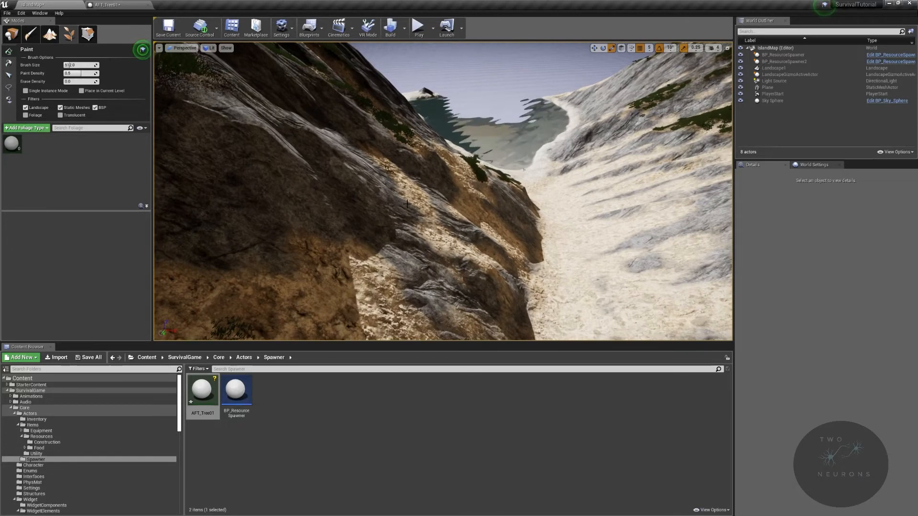
Step: Browse from the Spawner folder back to Items/Resources/Construction under Actors
click(250, 360)
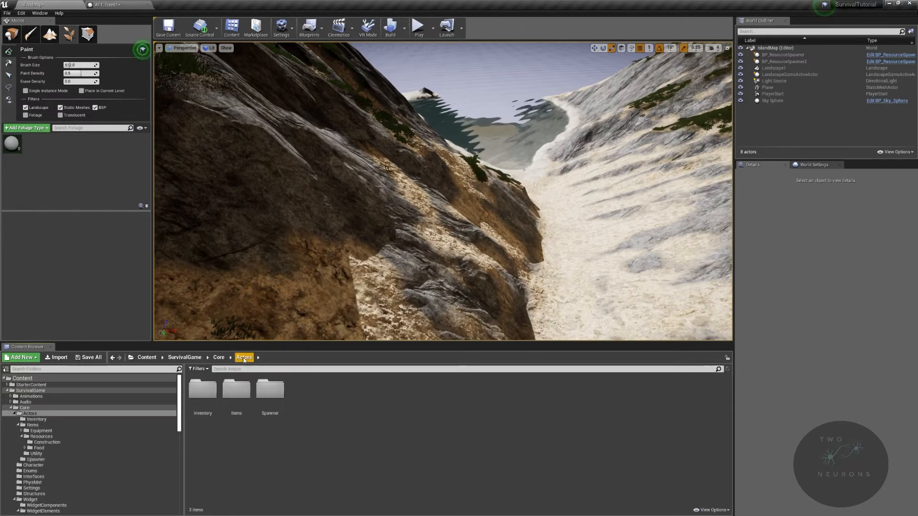
double_click(236, 389)
click(216, 392)
double_click(216, 392)
click(205, 390)
click(269, 359)
click(244, 395)
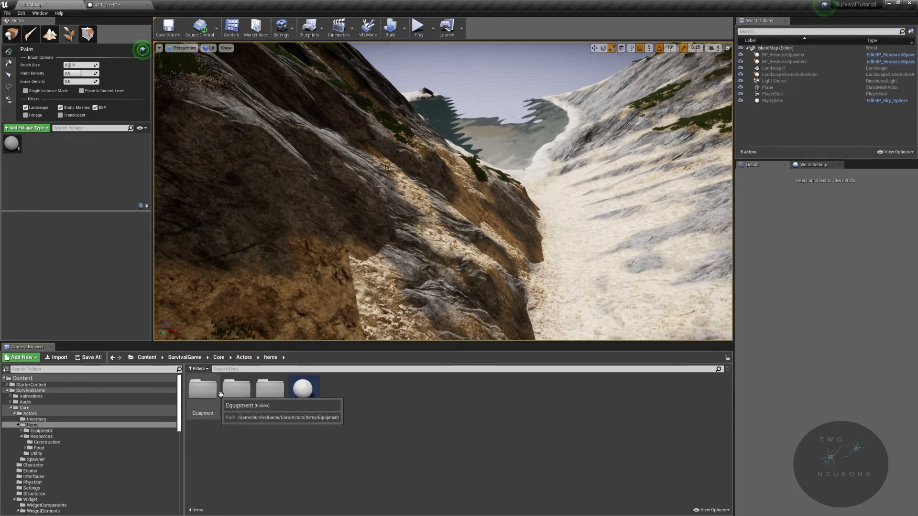
double_click(245, 395)
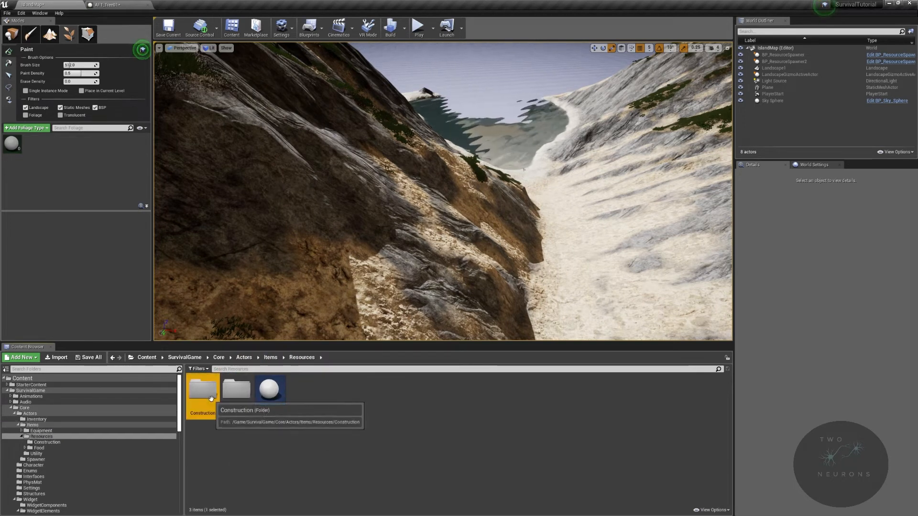
double_click(203, 389)
Step: Place a BP_Tree01 actor on the steep rocky slope, check how it stands there, and delete it from the level
click(236, 390)
drag(236, 390, 369, 283)
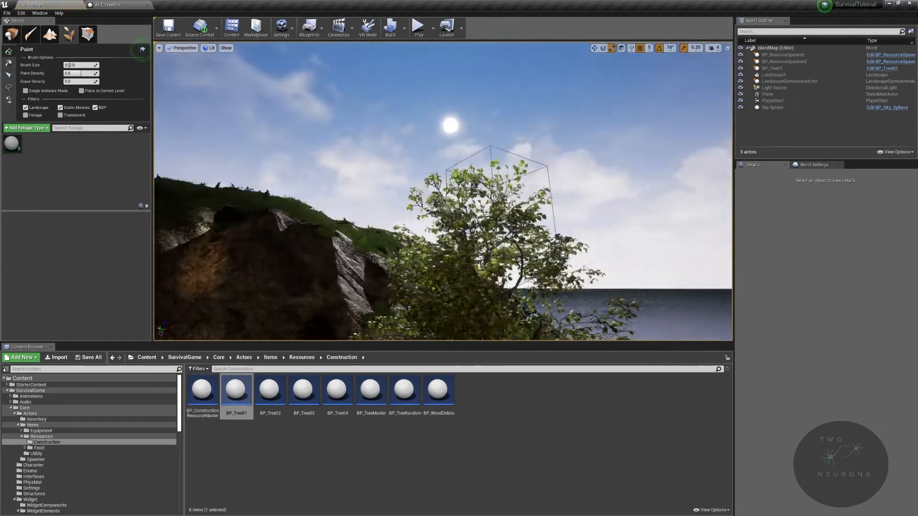
right_drag(443, 192, 452, 248)
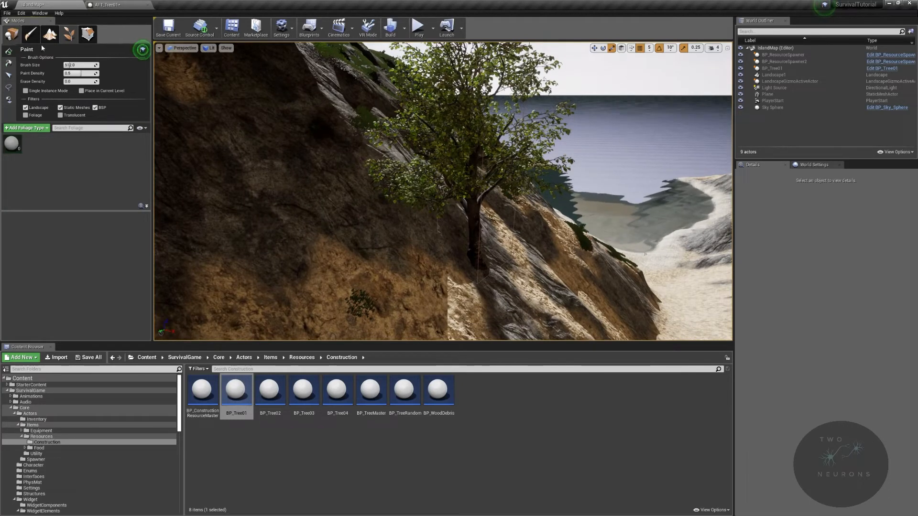
click(12, 34)
click(475, 225)
key(Delete)
right_drag(475, 225, 550, 186)
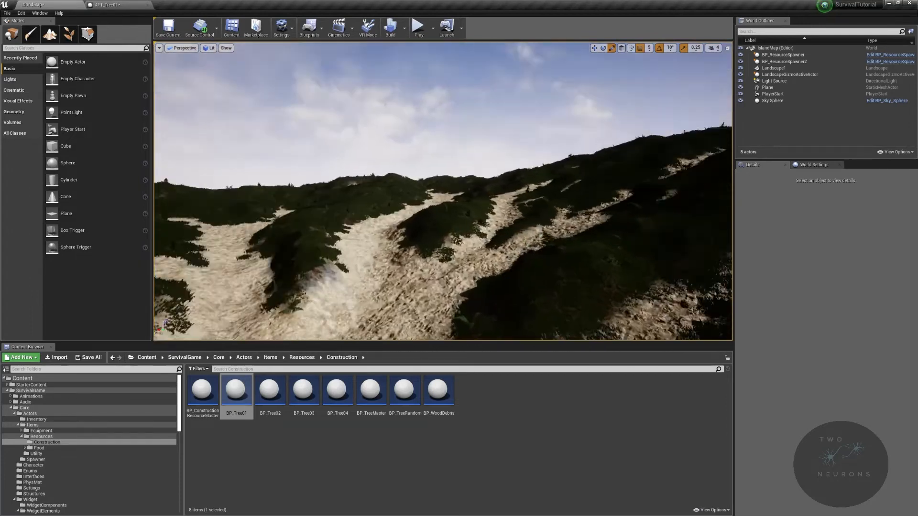
Step: Place a BP_Tree01 actor on the cliff face above the water, tilted 80 degrees, inspect it, and delete it
right_drag(444, 191, 440, 238)
drag(233, 393, 440, 272)
key(w)
right_drag(411, 242, 406, 299)
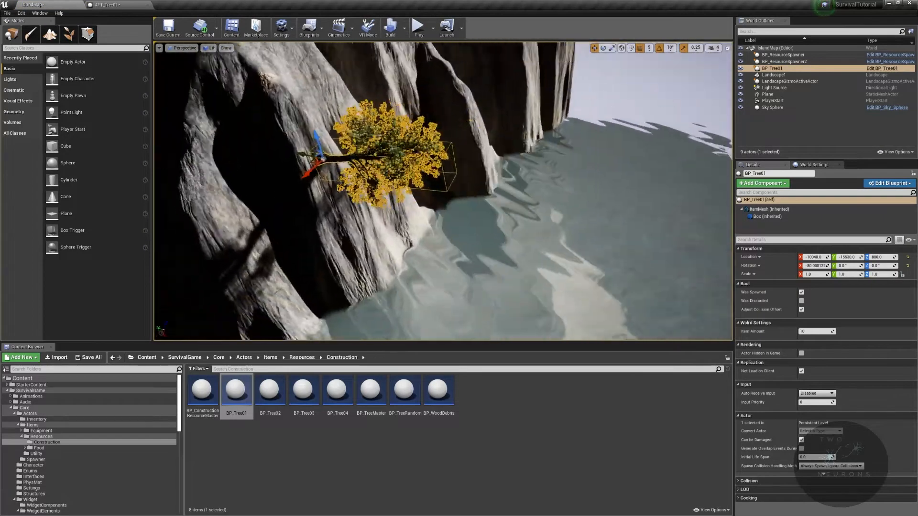
right_drag(408, 220, 408, 177)
key(Delete)
right_drag(408, 220, 369, 220)
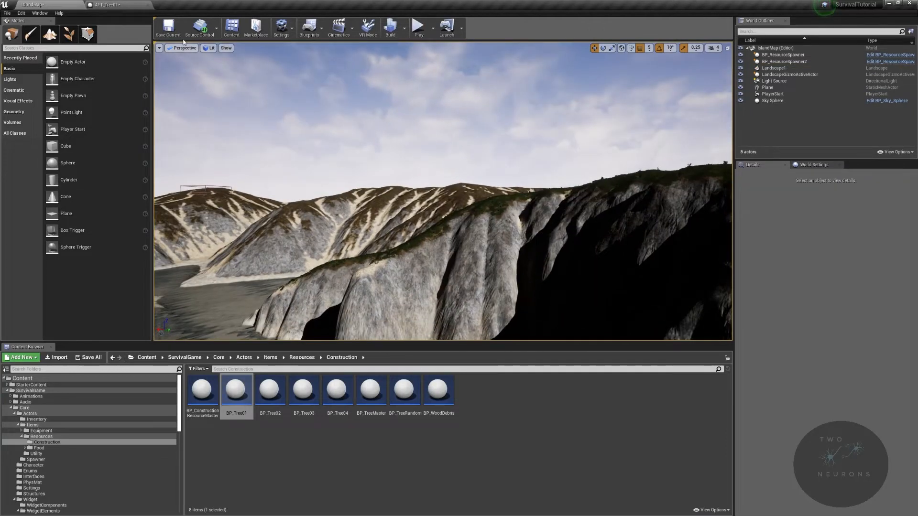
Step: Review the Height limits in the tree's foliage type and compare them with the island terrain from shoreline to slopes
click(127, 3)
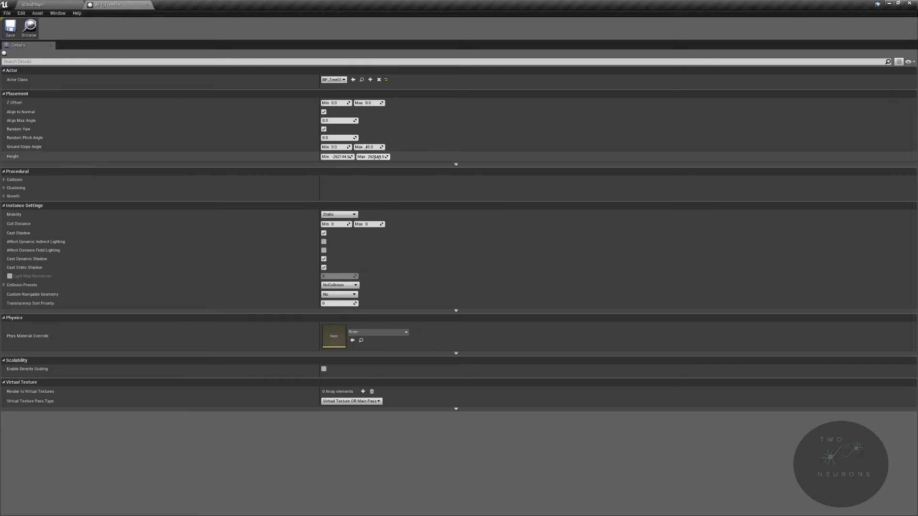
click(74, 4)
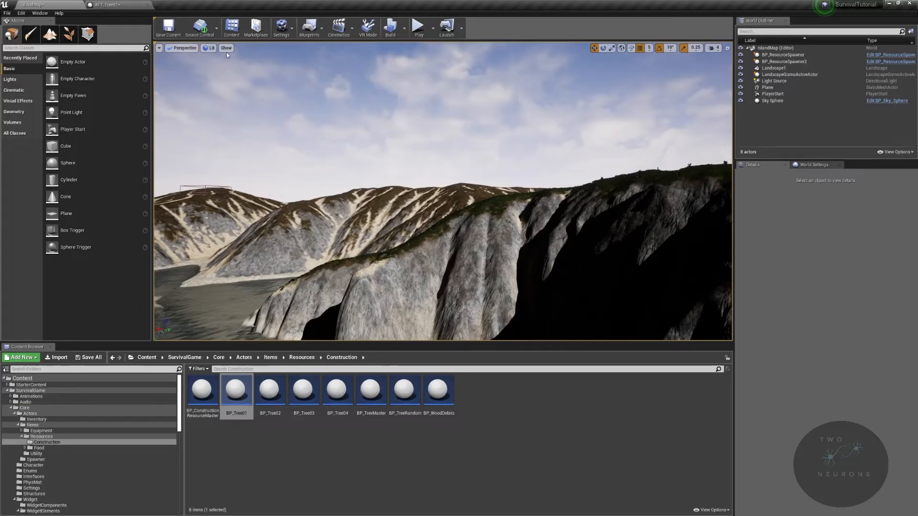
mouse_move(443, 191)
right_down()
mouse_move(459, 258)
mouse_move(478, 134)
mouse_move(430, 163)
mouse_move(440, 191)
right_up()
key(w)
right_drag(367, 164, 374, 195)
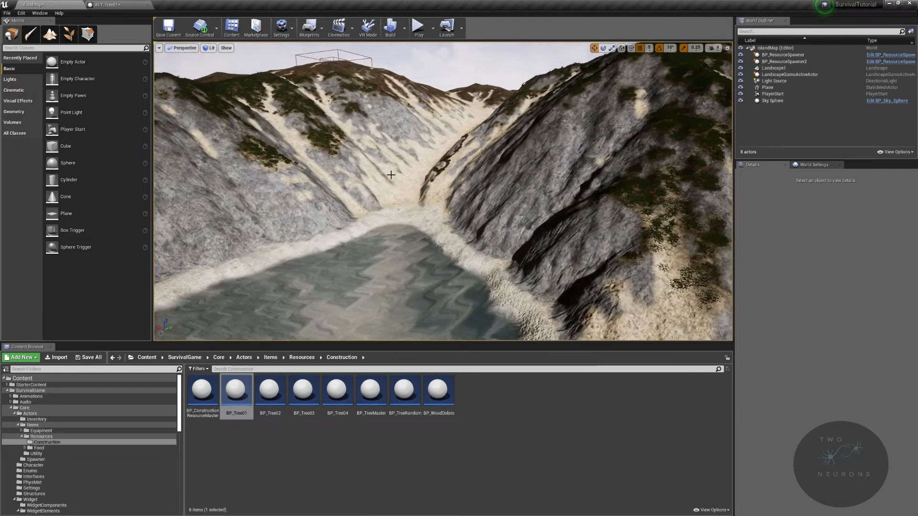
right_drag(367, 163, 378, 229)
Step: Expand the foliage type's advanced placement options to review Landscape Layers, and look at the ground layers on the IslandMap terrain
click(123, 3)
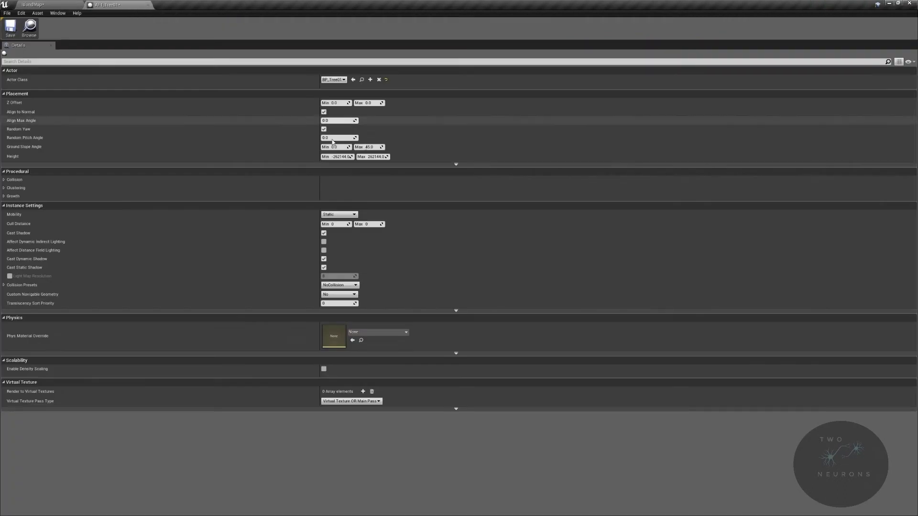
click(455, 166)
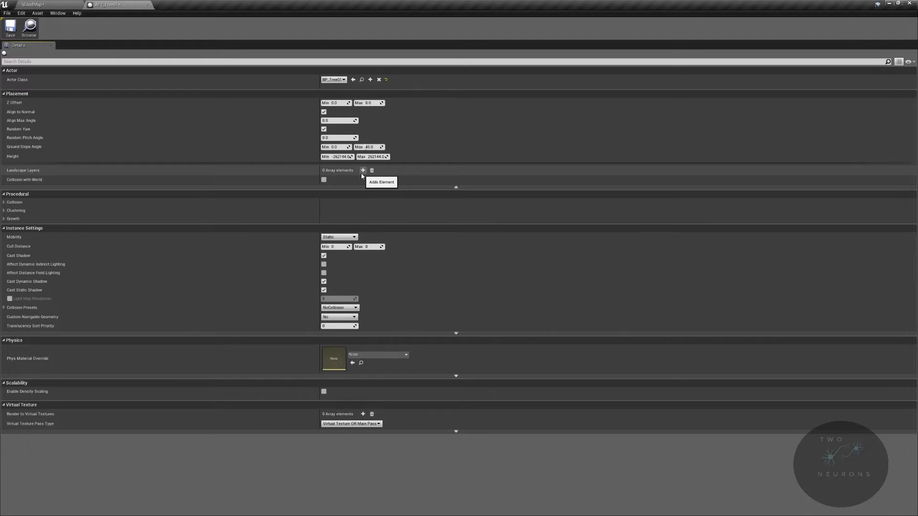
click(19, 4)
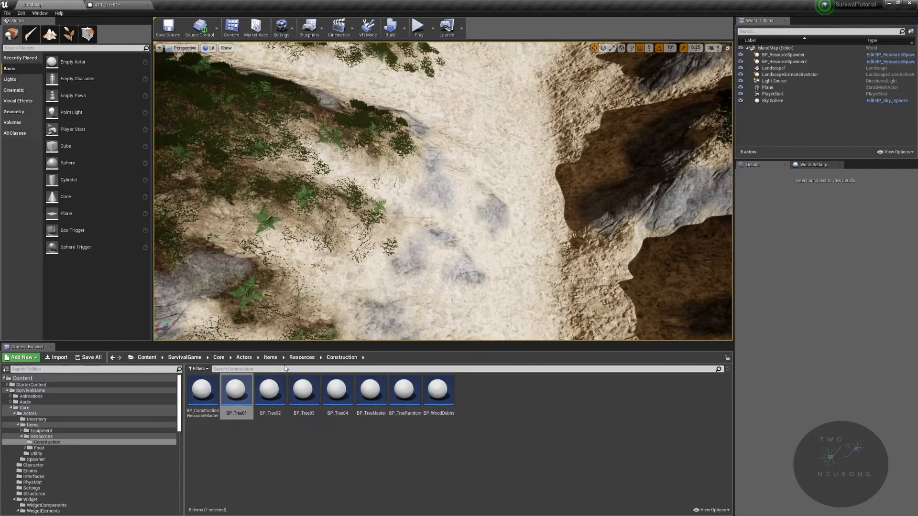
right_drag(269, 249, 221, 208)
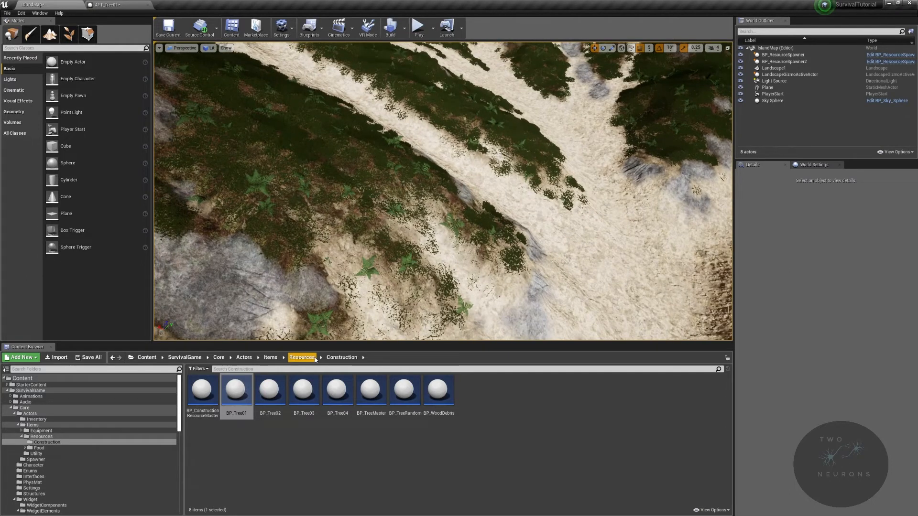
Step: Browse to SurvivalGame/Materials/Ground and open the M_Landscape material
click(245, 358)
click(219, 358)
click(184, 358)
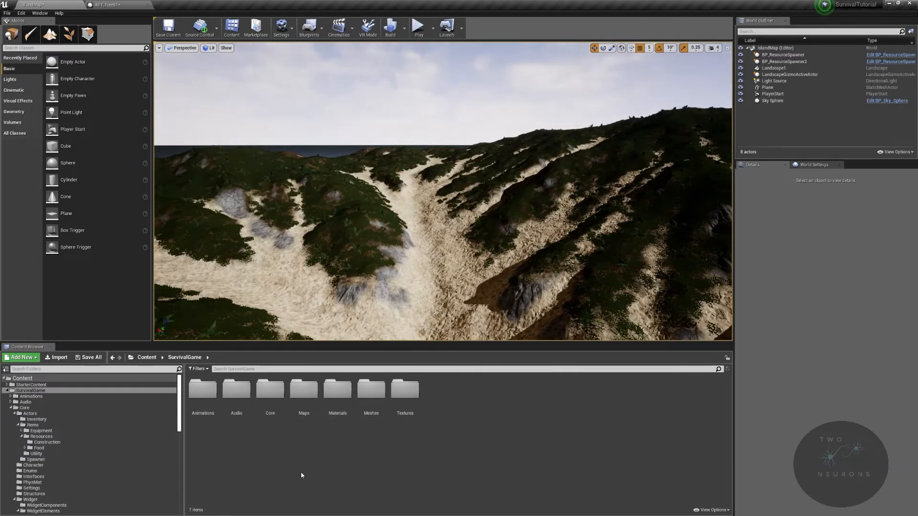
double_click(337, 396)
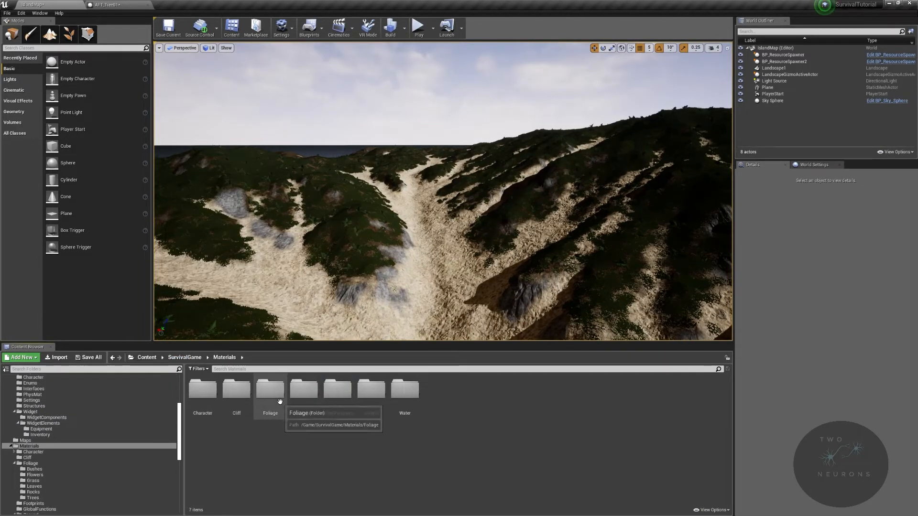
double_click(371, 391)
double_click(237, 397)
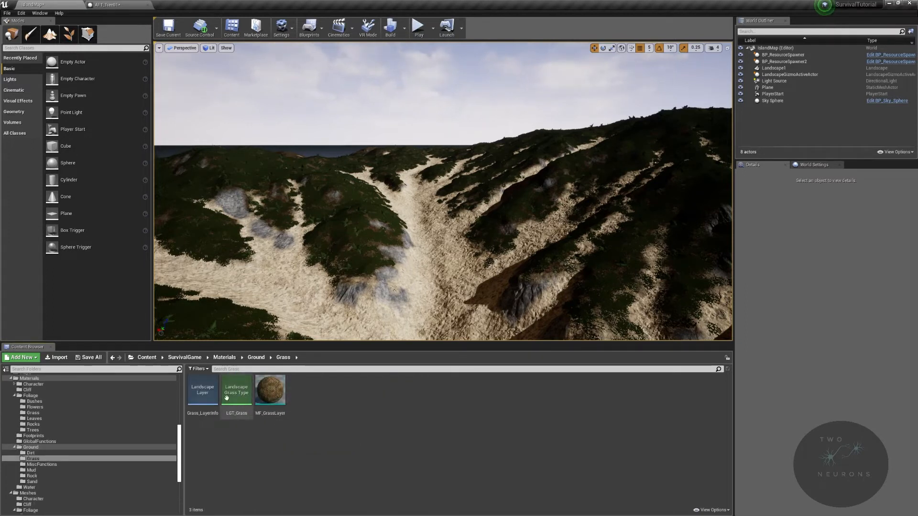
click(250, 362)
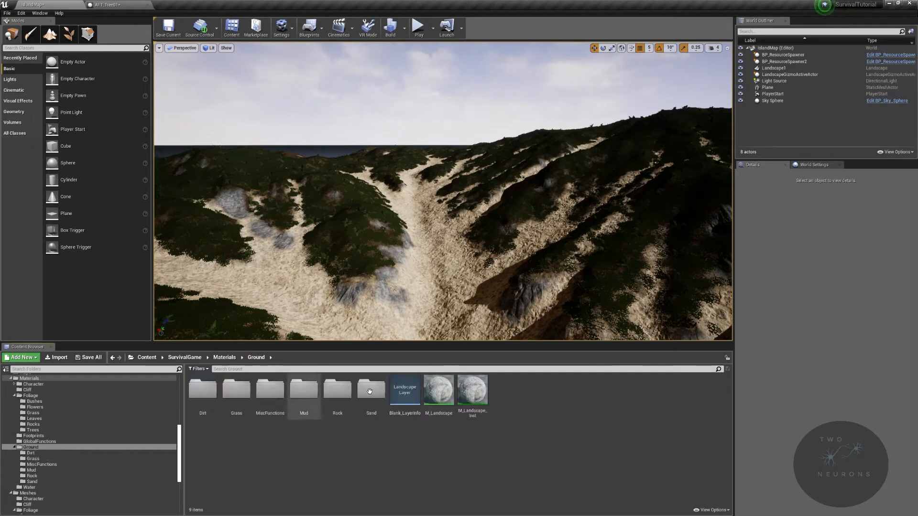
double_click(435, 401)
Step: Examine the Grass output's Grass and Rock sample nodes and the Layer Blend node in the M_Landscape graph
right_drag(426, 376, 542, 139)
drag(365, 237, 556, 366)
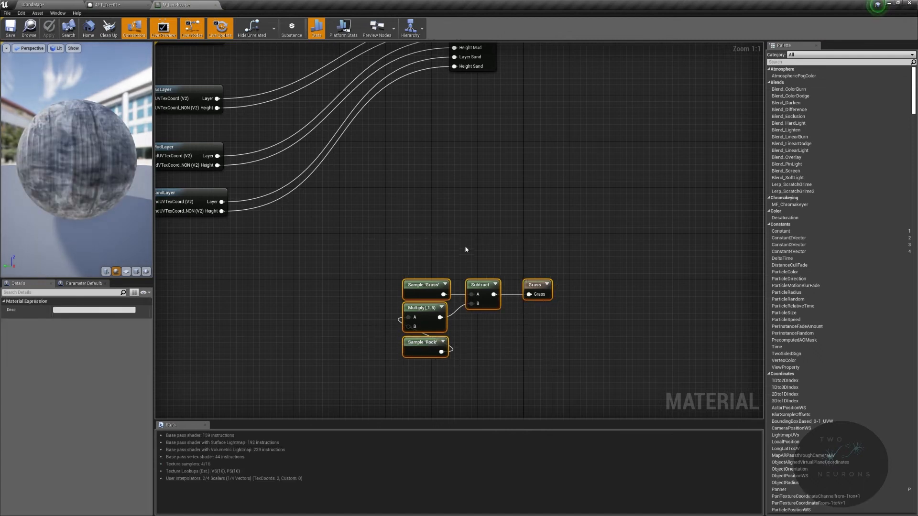
click(424, 258)
drag(386, 262, 442, 295)
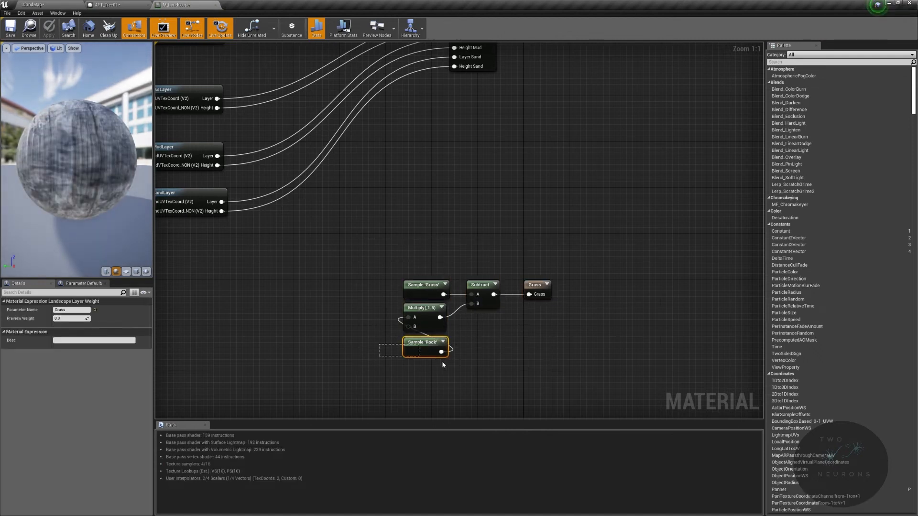
drag(443, 365, 444, 366)
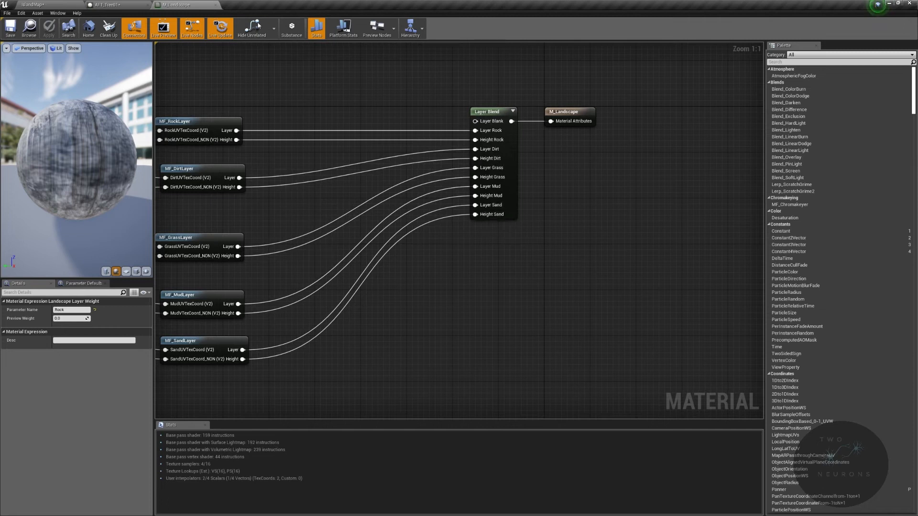
right_drag(461, 189, 433, 200)
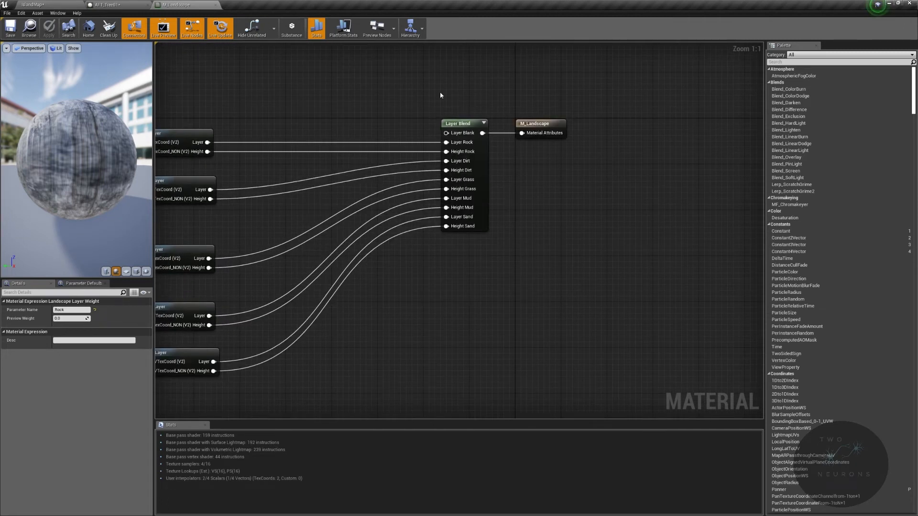
click(457, 123)
Step: Try a Landscape Layers entry in the tree's foliage type, compare it with the blended ground on the map, and remove it
click(121, 5)
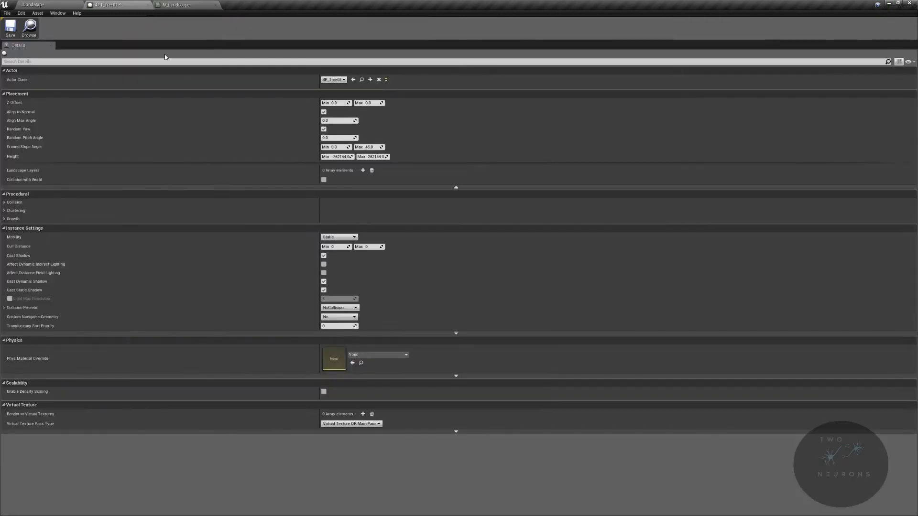
click(364, 171)
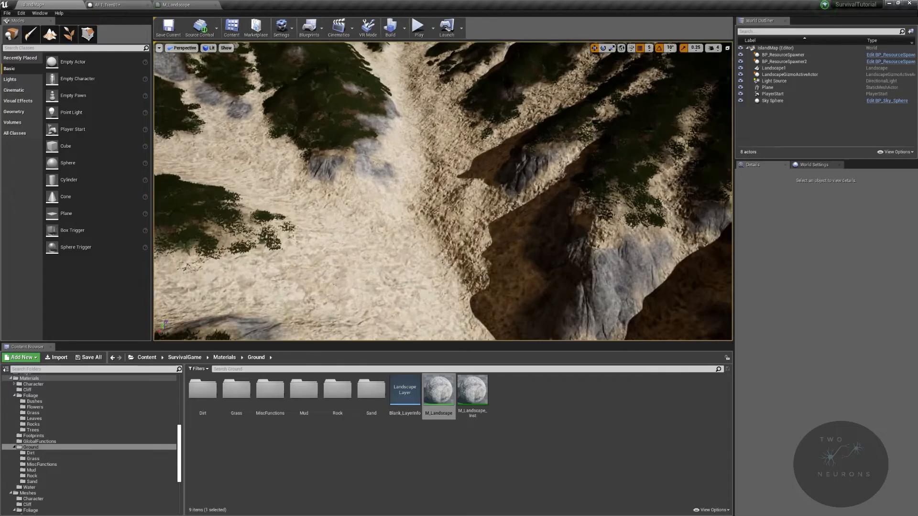
right_drag(443, 192, 549, 254)
key(w)
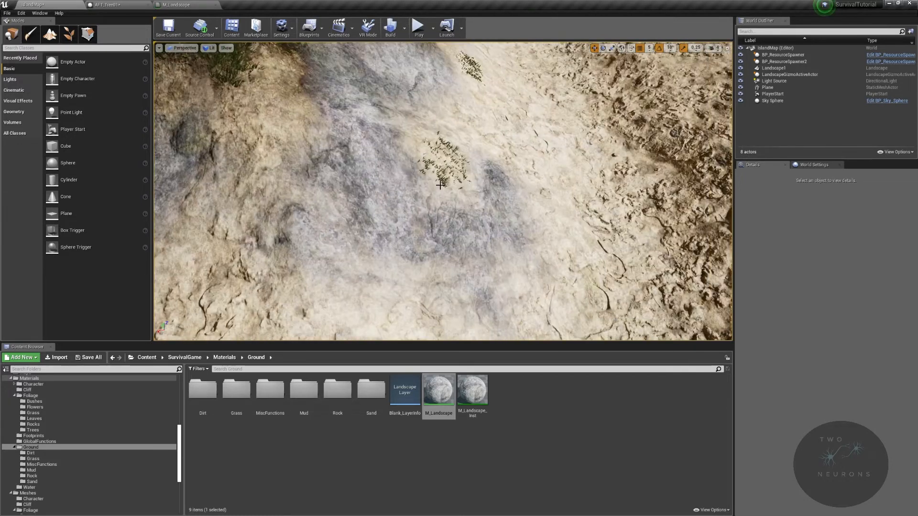
right_drag(469, 176, 440, 188)
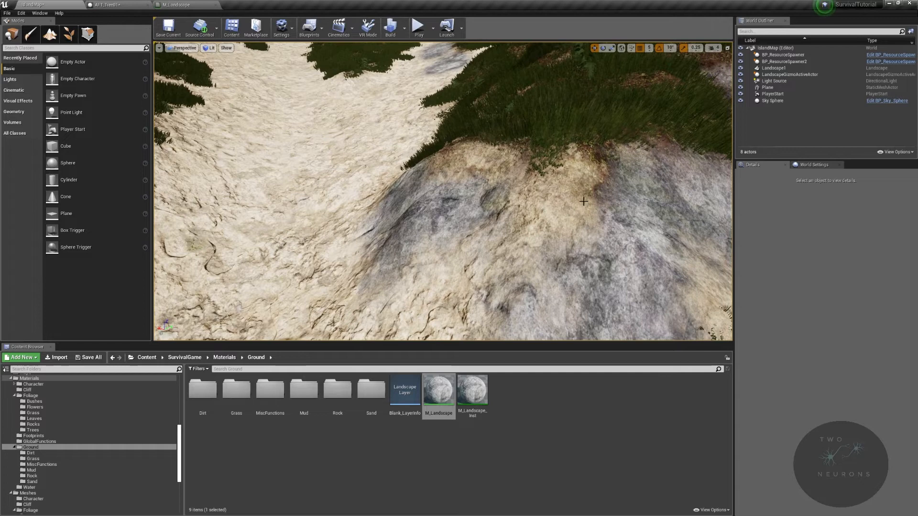
right_drag(588, 194, 493, 185)
click(177, 5)
click(109, 5)
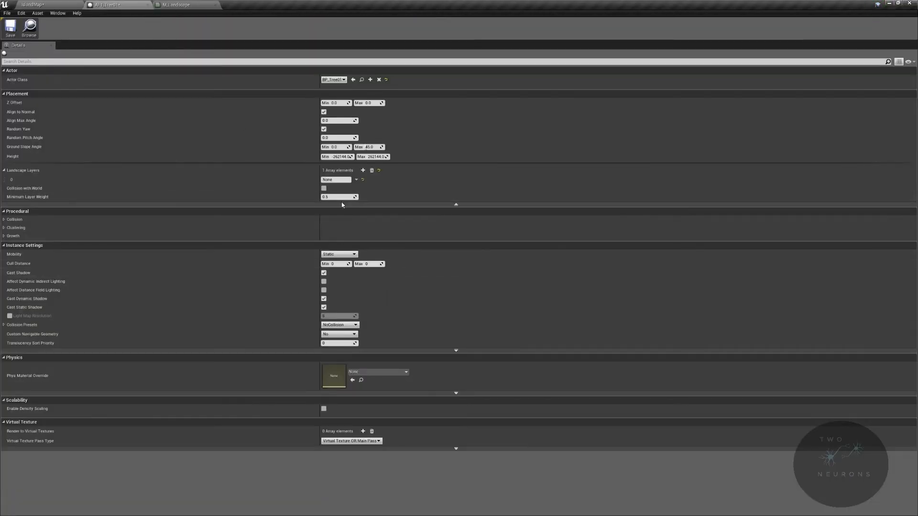
click(372, 170)
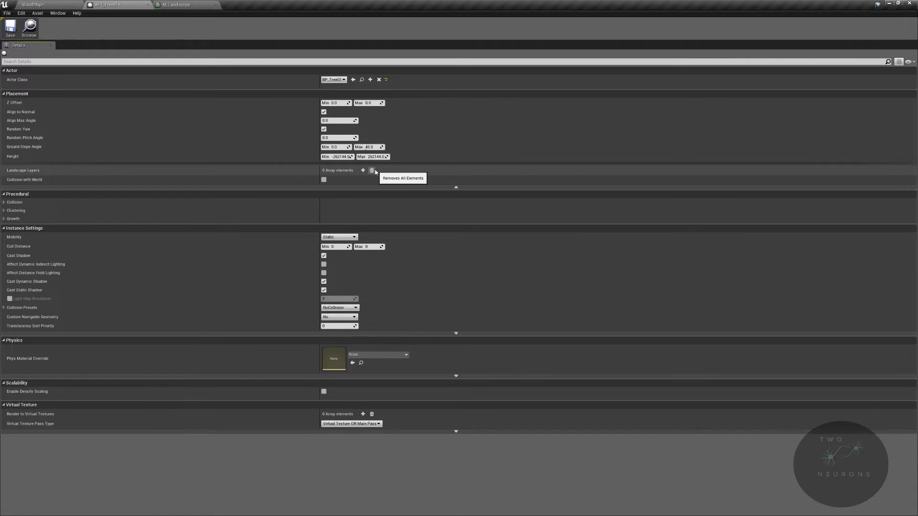
Step: Expand the foliage type's procedural Collision settings and place a BP_Tree01 actor on the grassy hill in IslandMap
click(4, 202)
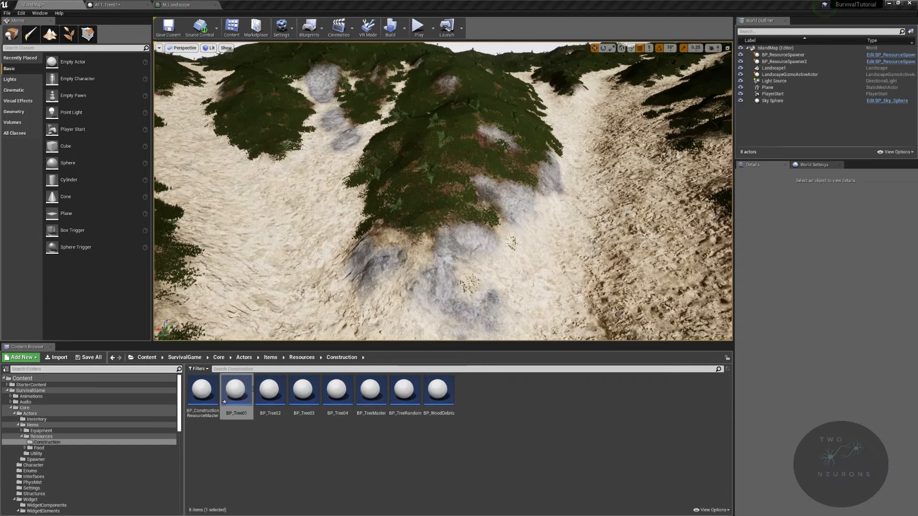
drag(232, 391, 416, 124)
key(w)
right_drag(416, 124, 526, 100)
key(a)
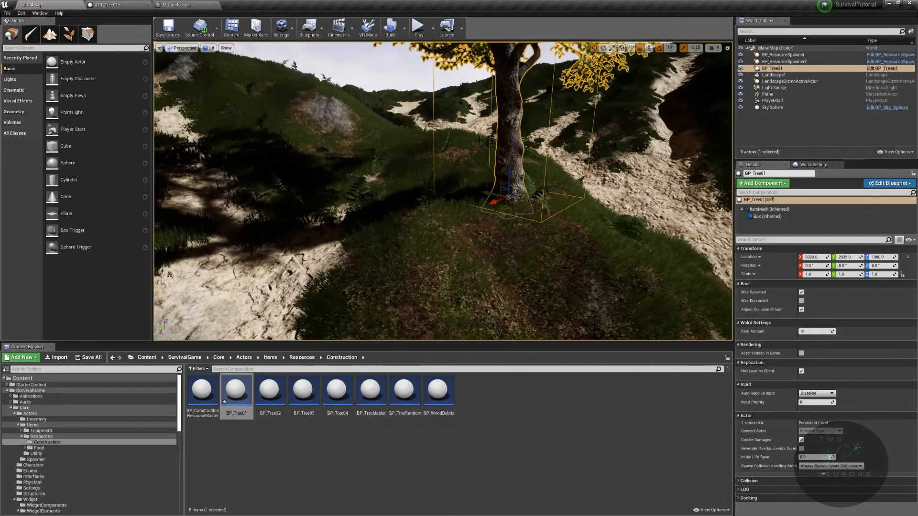
Step: Raise the BP_Tree01 actor straight up above the hills to a Z location of 4115
shift+drag(512, 175, 512, 103)
right_drag(511, 103, 363, 79)
key(d)
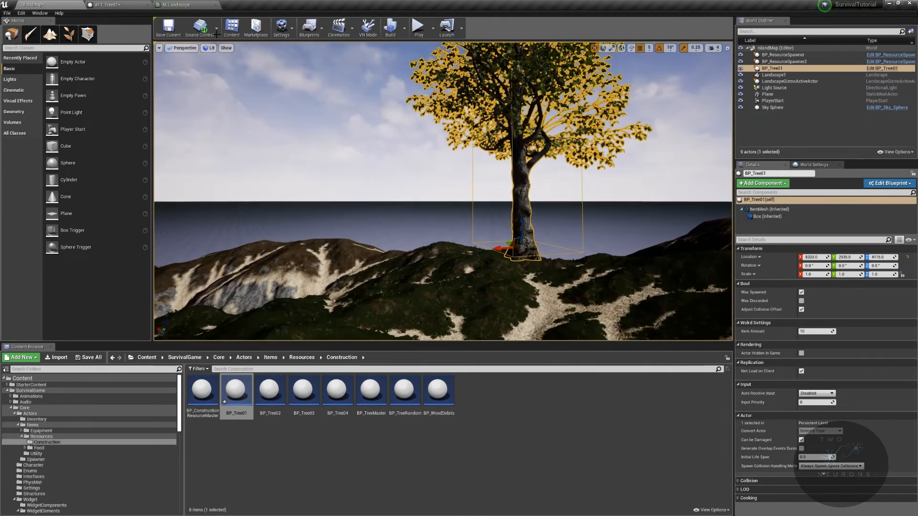
Step: Switch the viewport to the orthographic Left view with Lit shading
click(182, 48)
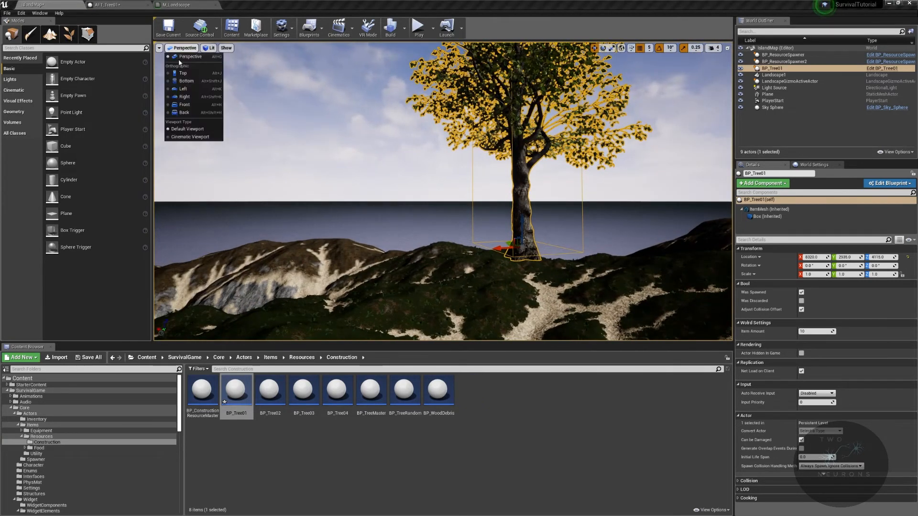
click(197, 89)
scroll(358, 148, down, 4)
click(204, 48)
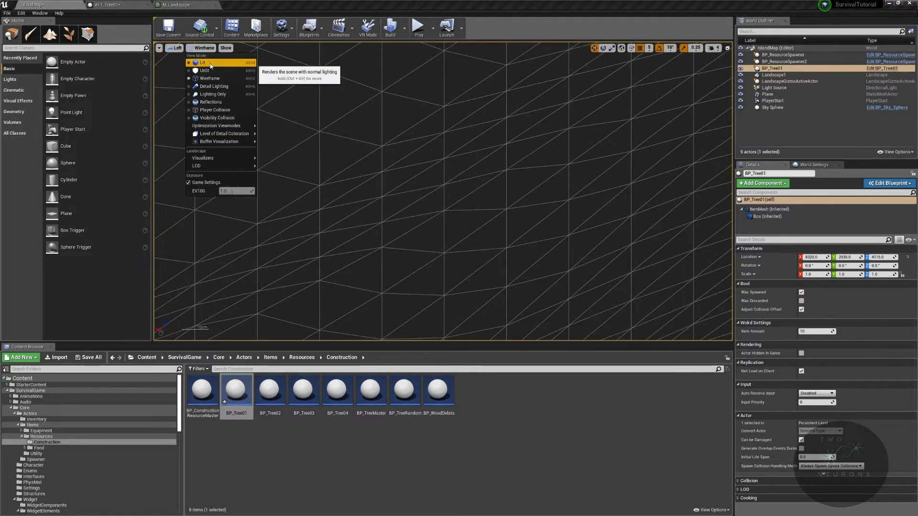
click(203, 63)
Step: Focus the orthographic view on the BP_Tree01 actor and frame the base of its trunk
scroll(498, 262, up, 4)
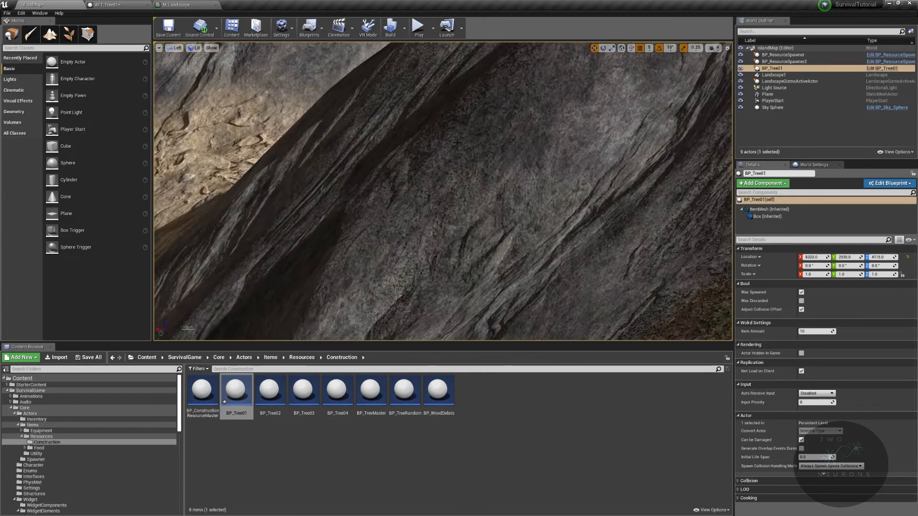
scroll(457, 143, down, 6)
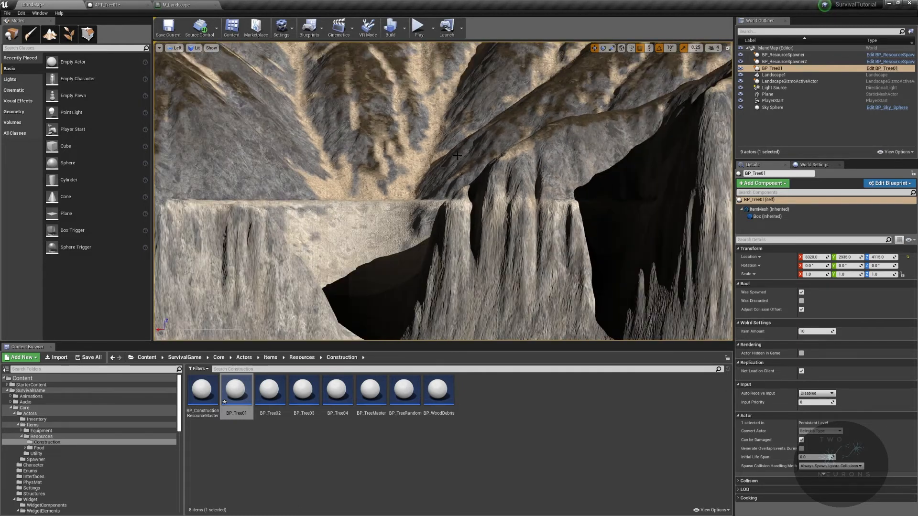
scroll(462, 146, down, 6)
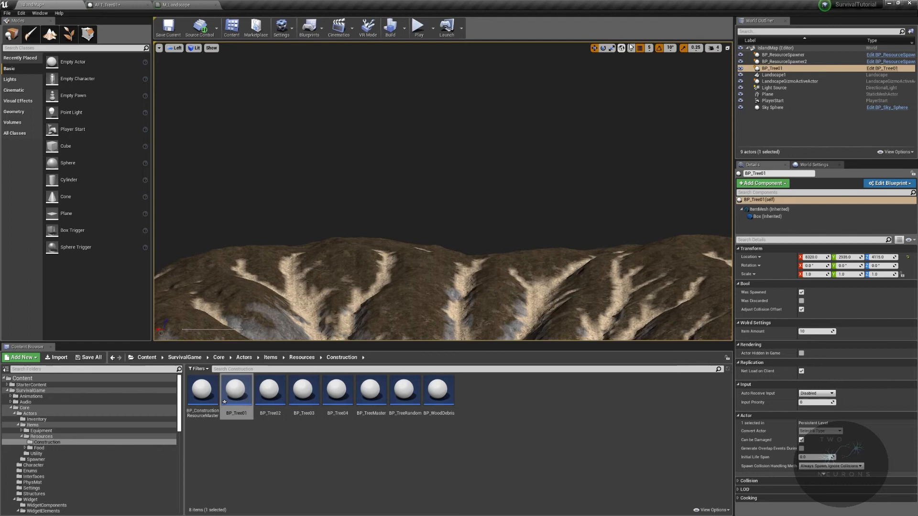
double_click(773, 68)
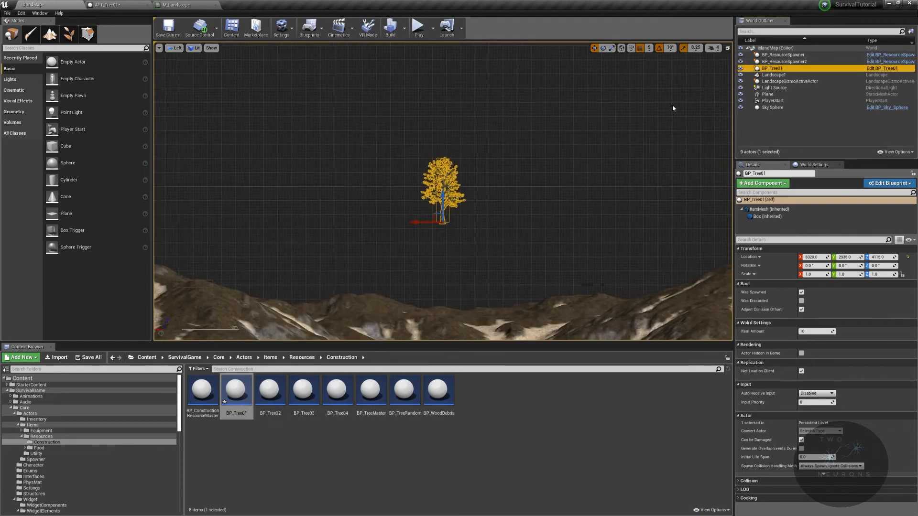
scroll(467, 187, up, 8)
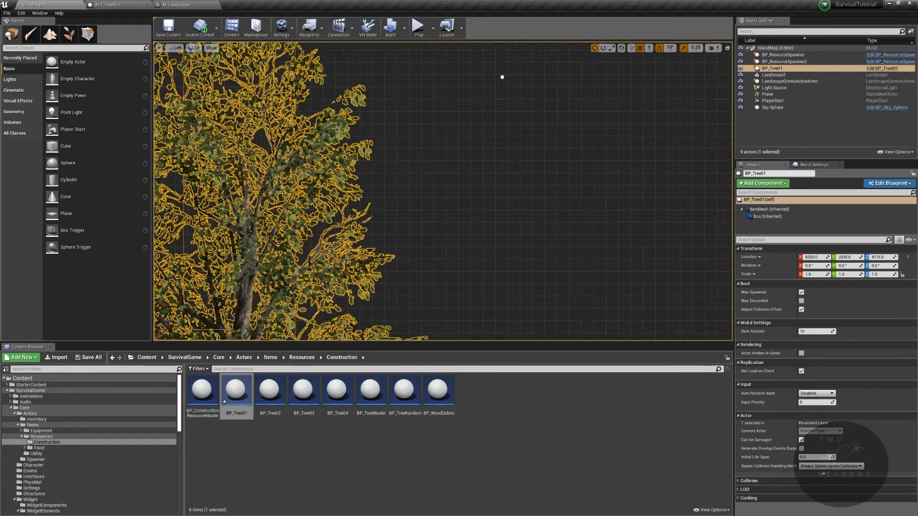
right_drag(422, 317, 220, 209)
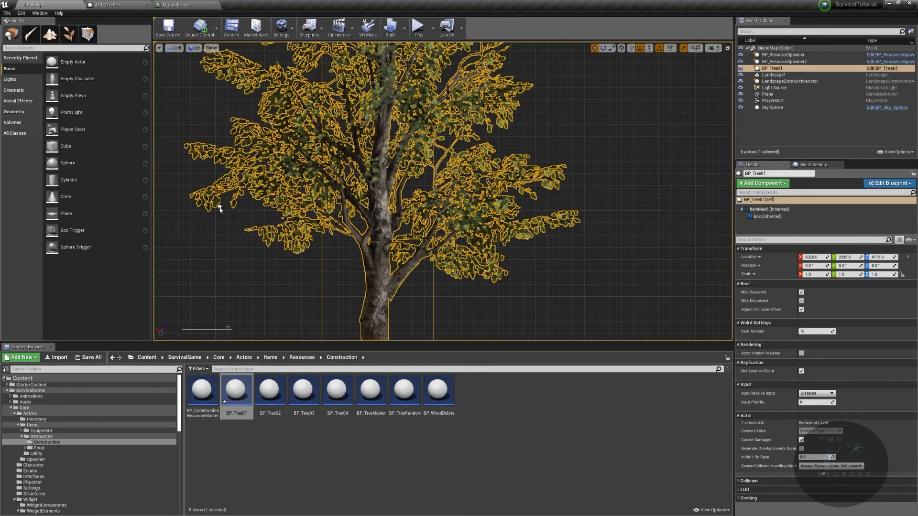
right_drag(308, 163, 342, 316)
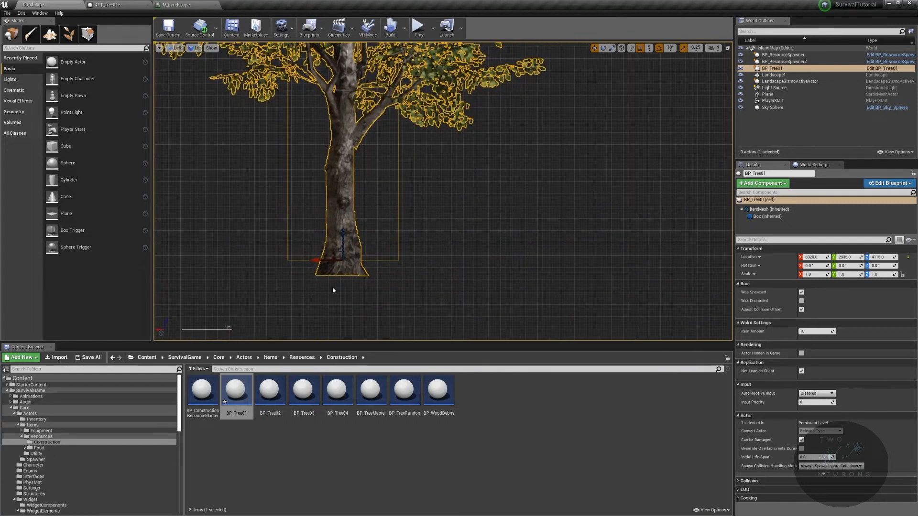
Step: Measure the width of BP_Tree01's trunk base and the spread of its canopy in the orthographic Left view
middle_drag(367, 286, 388, 278)
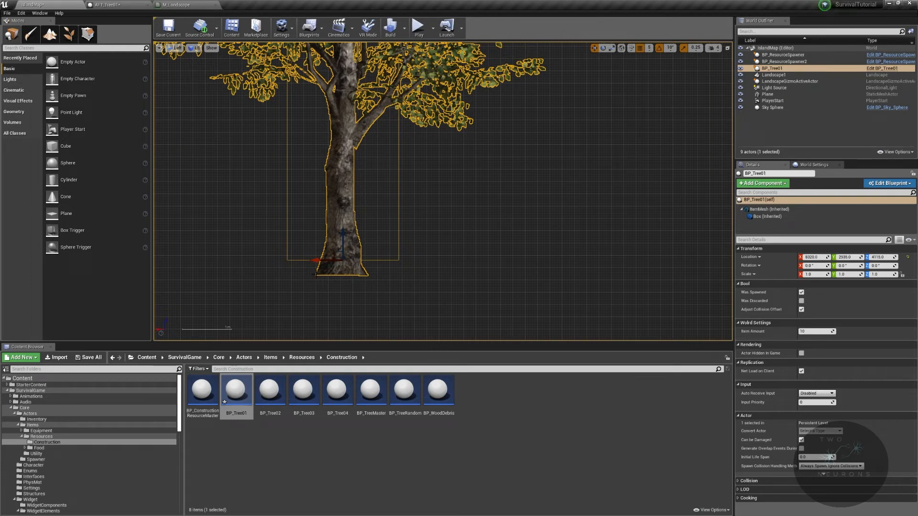
middle_drag(375, 276, 370, 278)
right_drag(371, 151, 419, 267)
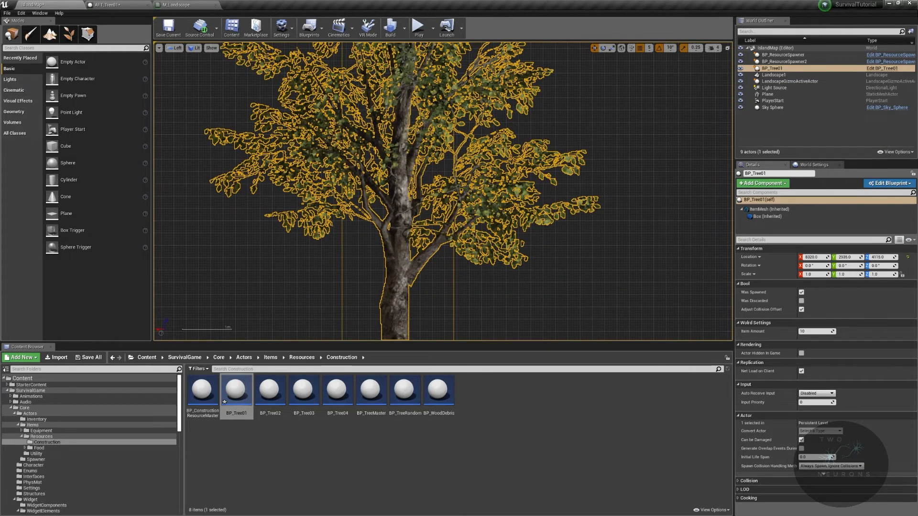
right_drag(415, 113, 401, 139)
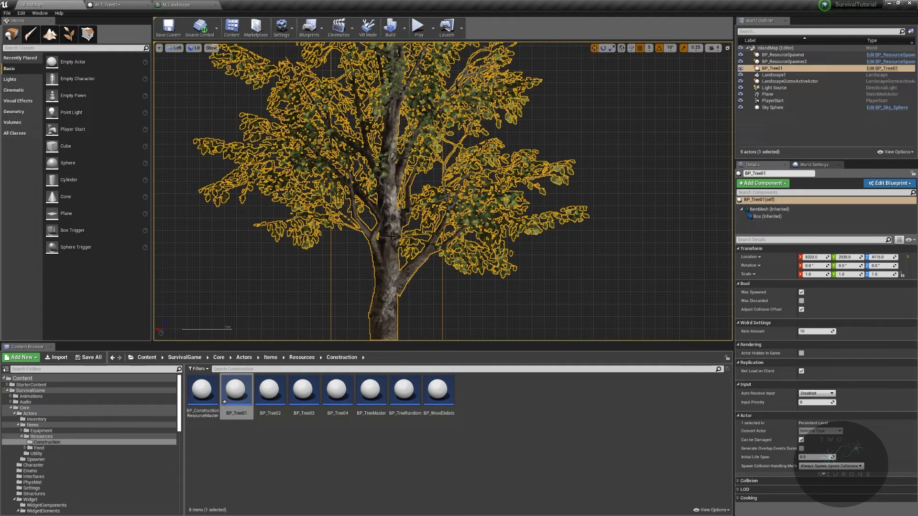
middle_drag(578, 231, 587, 236)
middle_drag(503, 236, 502, 236)
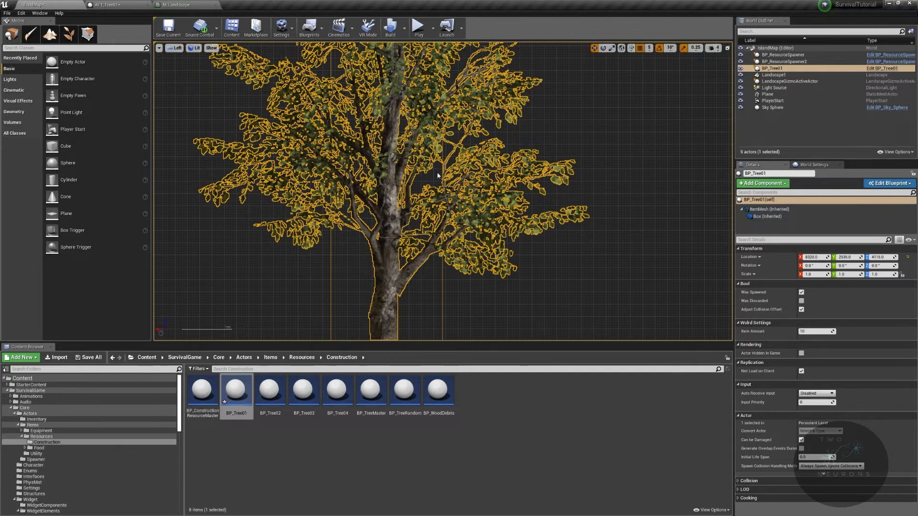
Step: Delete the BP_Tree01 actor from IslandMap and return the viewport to Perspective view
key(Delete)
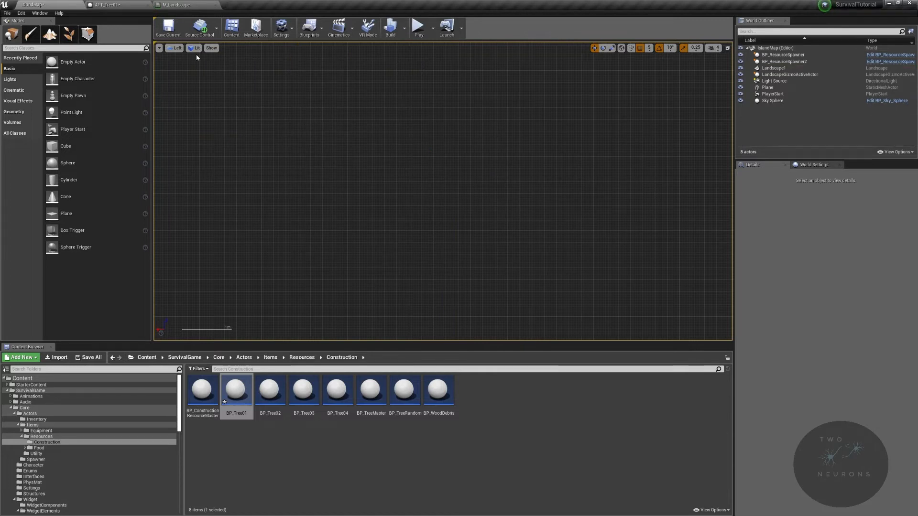
click(176, 48)
click(185, 58)
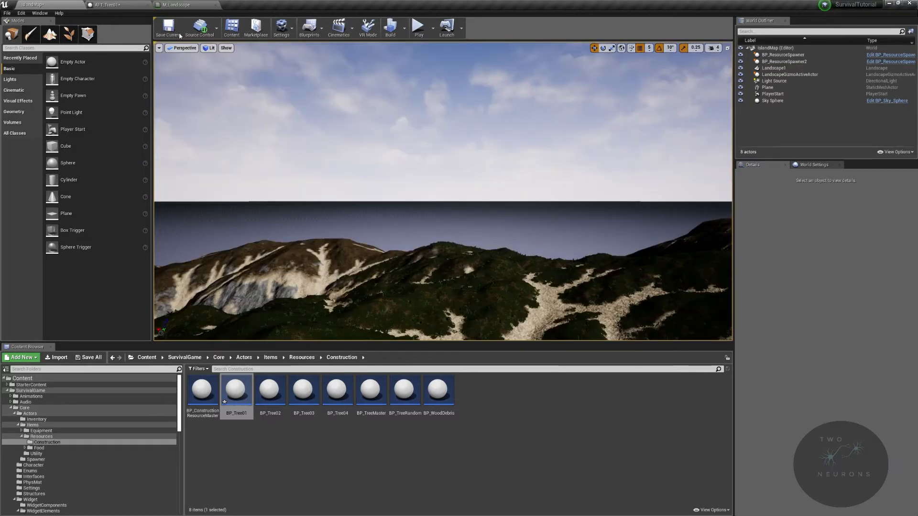
Step: Check the Shade Radius description in the tree foliage type and expand its procedural Clustering settings
click(176, 4)
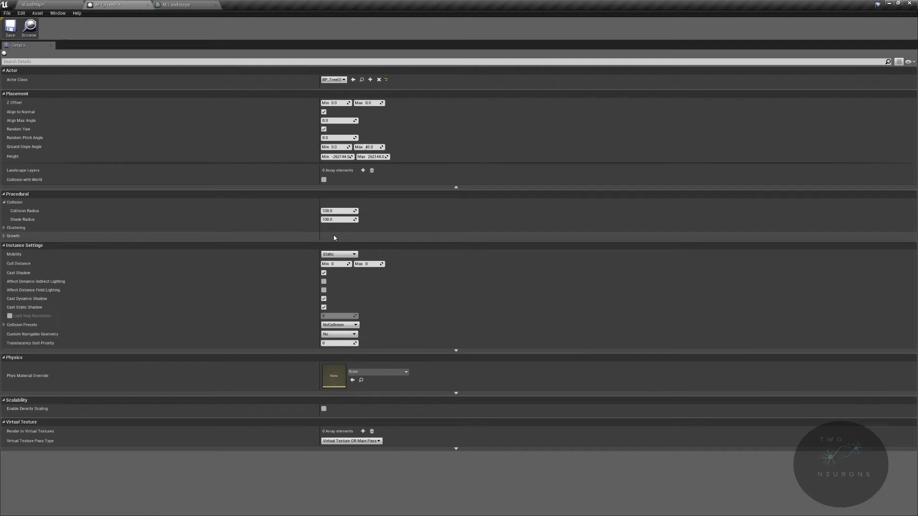
mouse_move(338, 219)
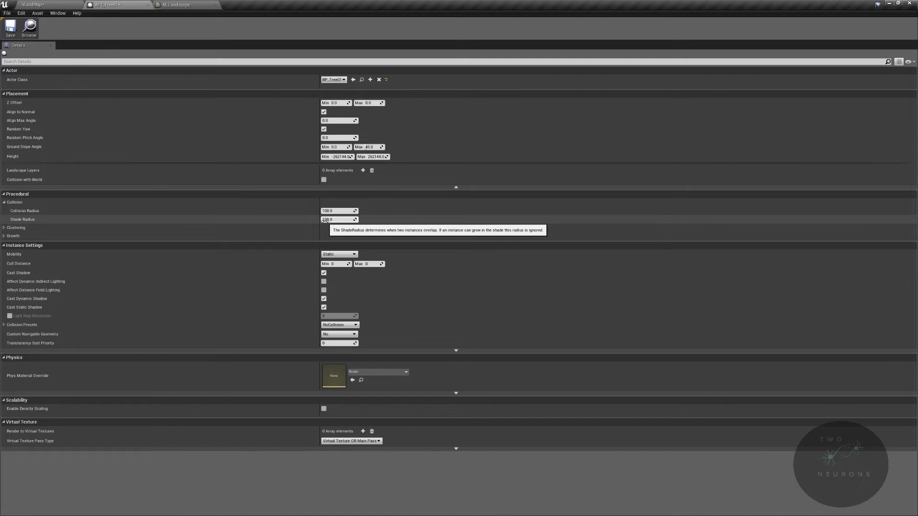
click(4, 228)
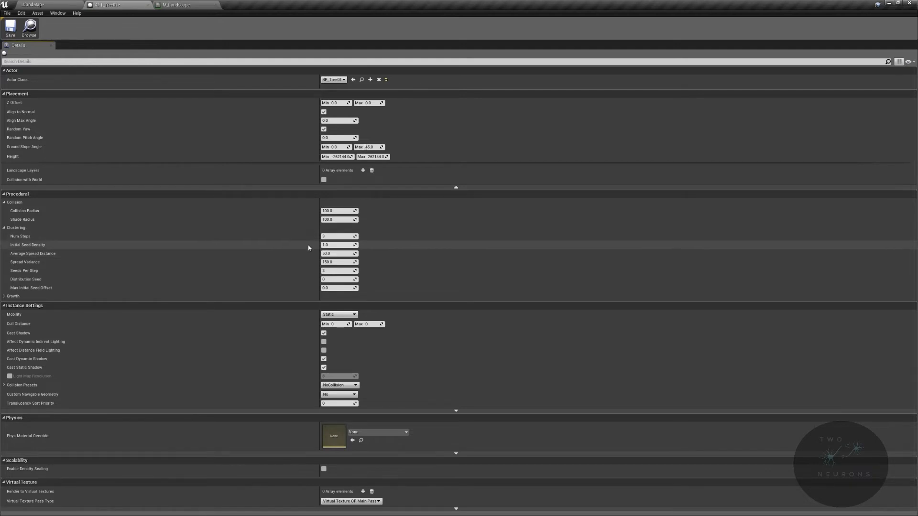
Step: Inspect the slopes, sandy paths and grassy hills of IslandMap where the trees would spread
click(55, 5)
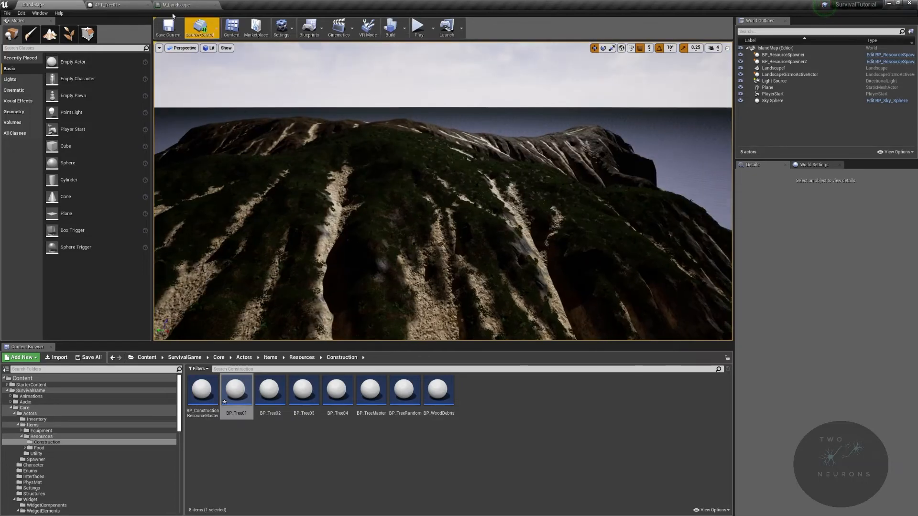
click(106, 4)
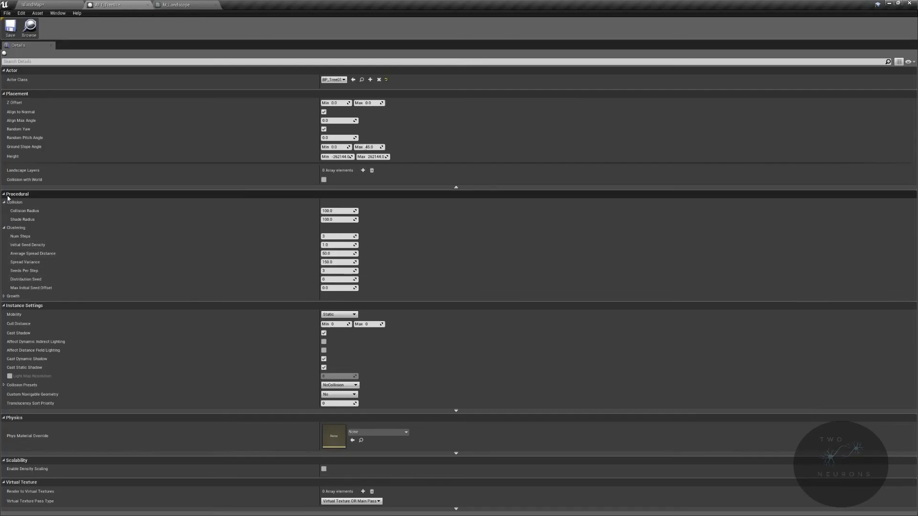
click(49, 4)
right_drag(306, 163, 332, 256)
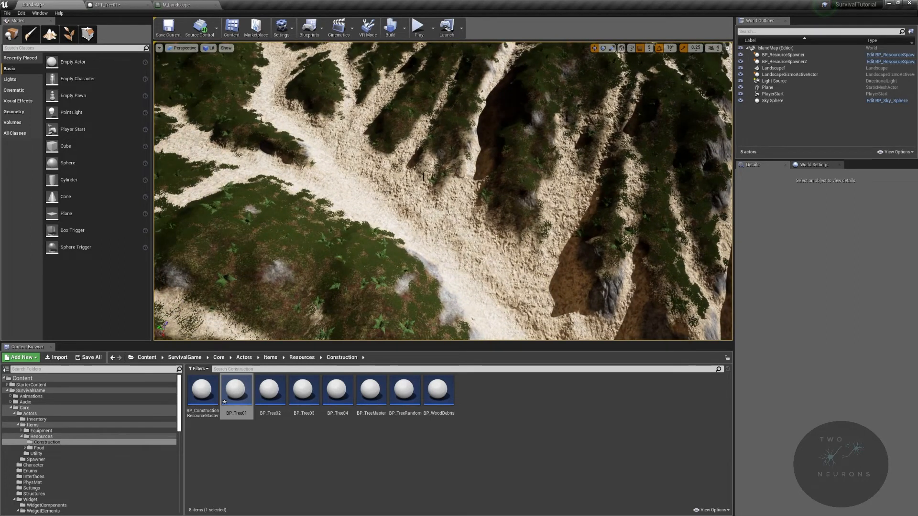
mouse_move(415, 200)
right_down()
mouse_move(419, 122)
mouse_move(220, 120)
mouse_move(321, 113)
mouse_move(406, 127)
mouse_move(497, 112)
mouse_move(412, 116)
right_up()
key(w)
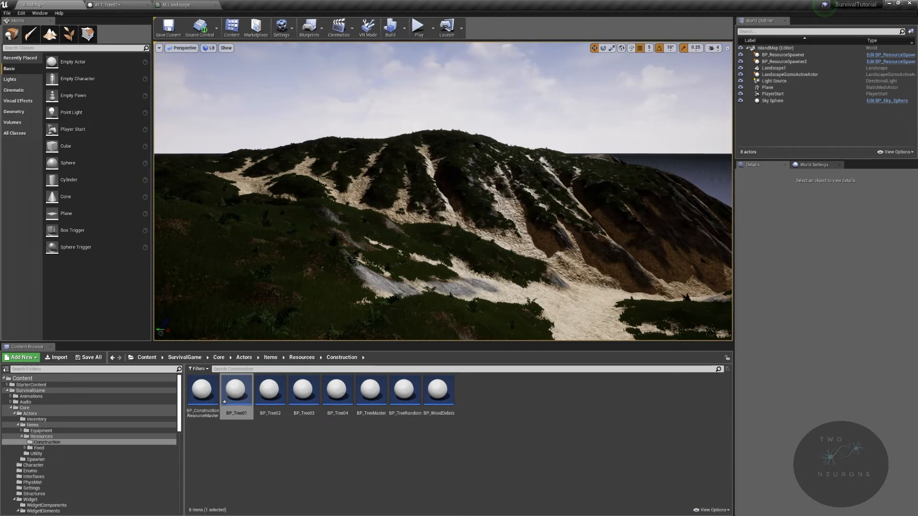
Step: Expand the foliage type's Growth settings and temporarily enable Can Grow in Shade to examine the Spawns in Shade option
click(114, 5)
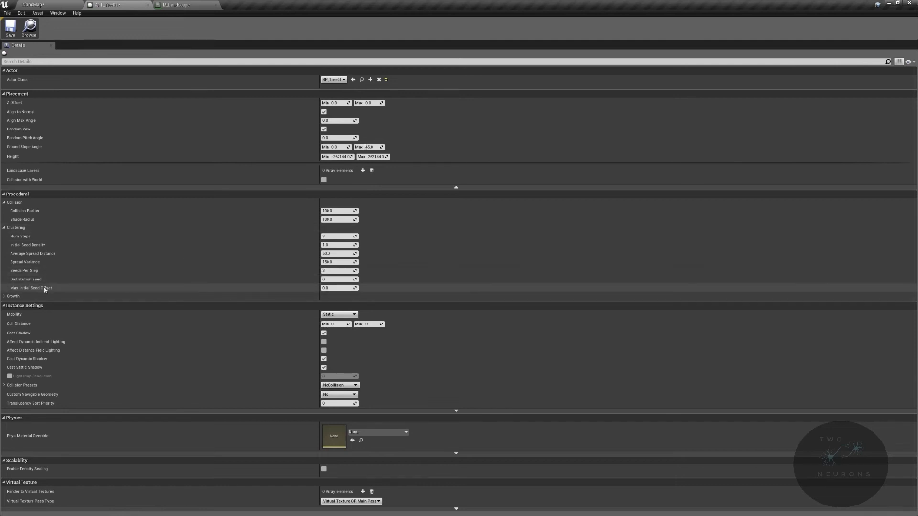
click(4, 296)
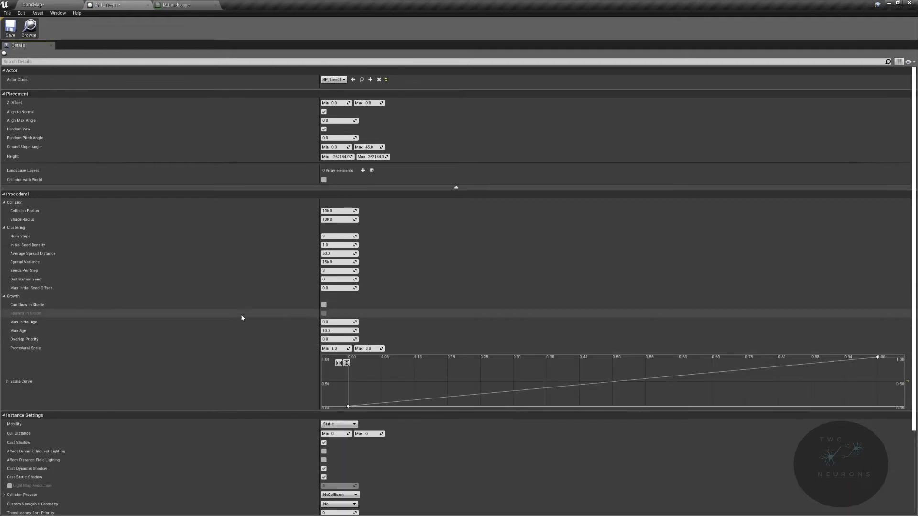
click(325, 305)
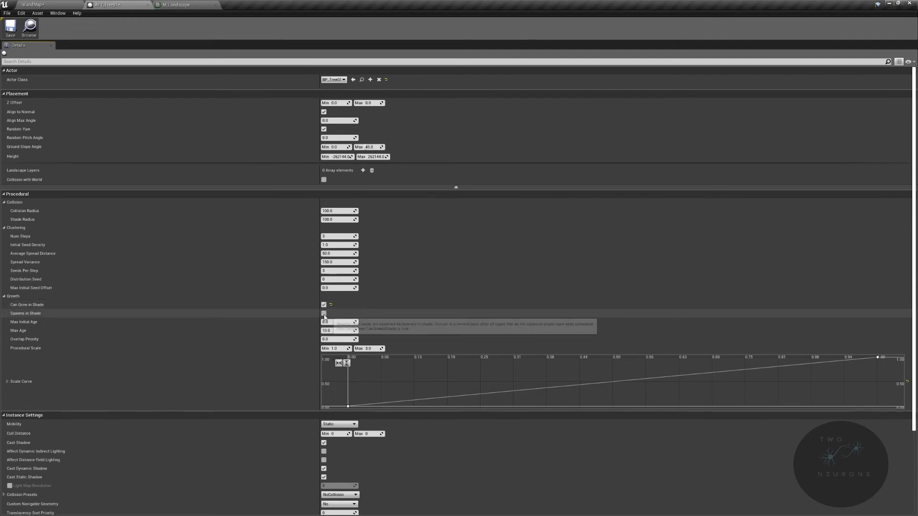
click(323, 305)
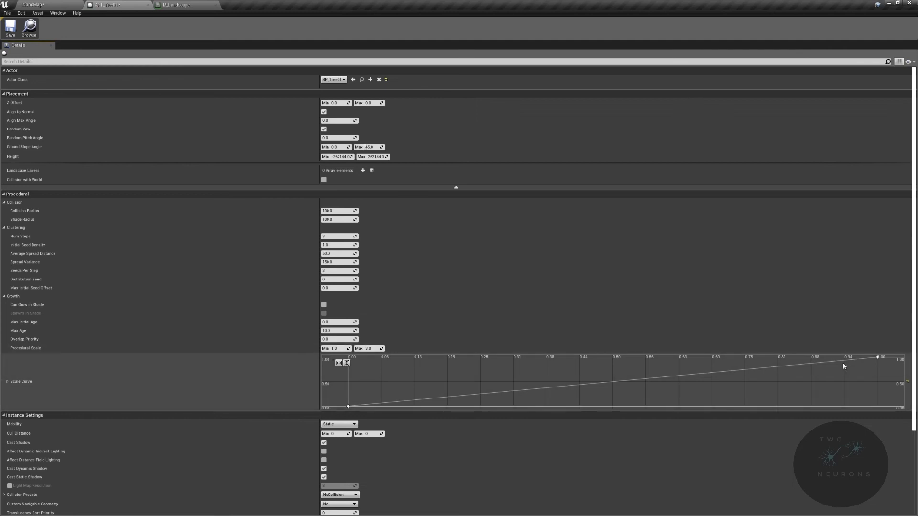
Step: Examine the Mobility choices in the foliage type's Instance Settings, keep Static, and return to the Actor and Placement settings
scroll(609, 463, down, 4)
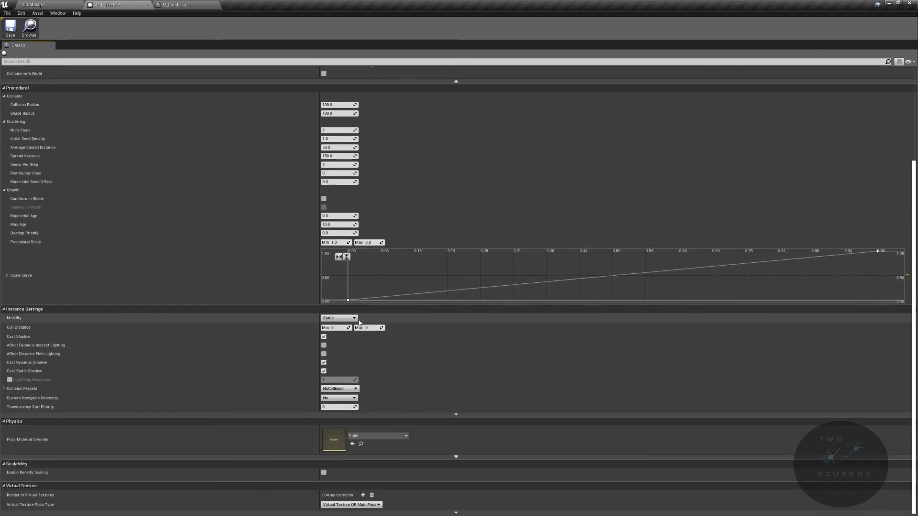
click(333, 319)
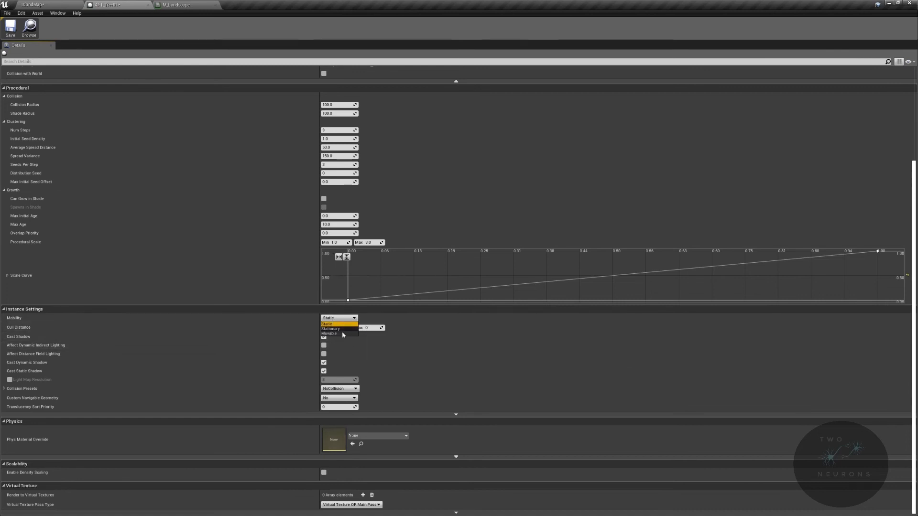
click(341, 318)
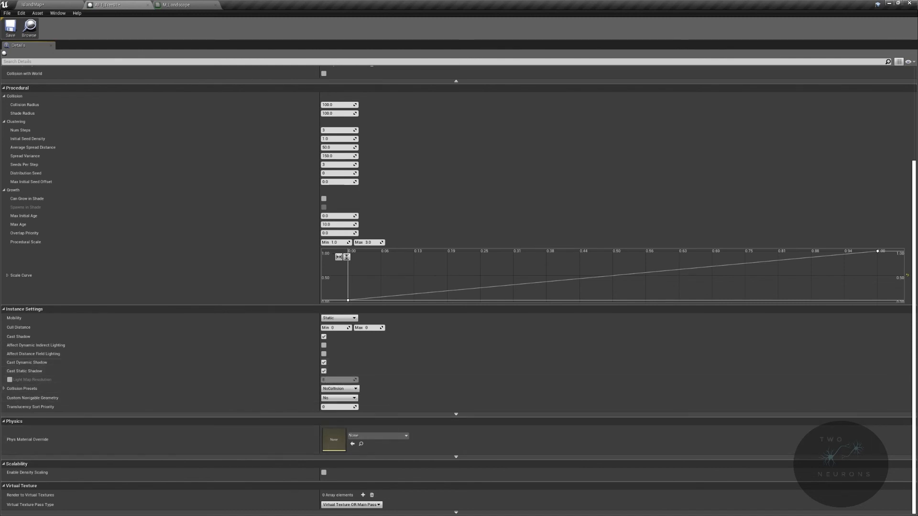
scroll(785, 385, up, 4)
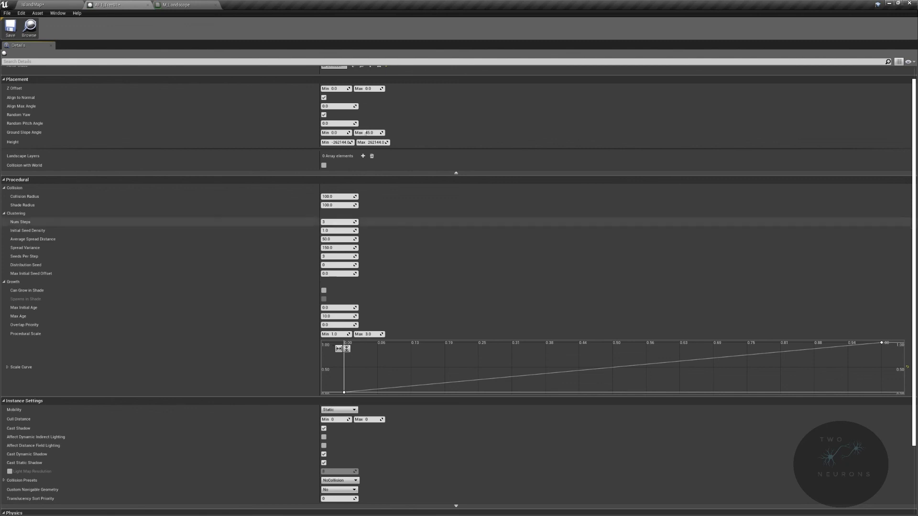
scroll(524, 284, up, 1)
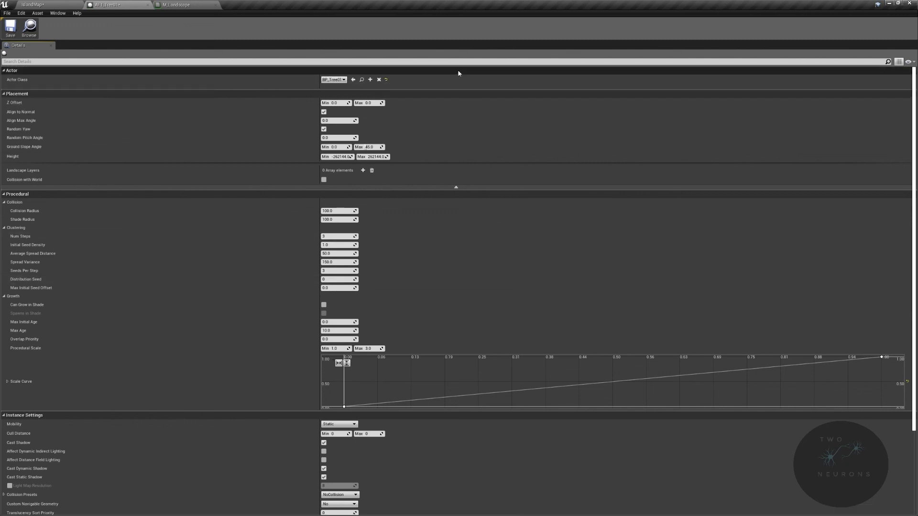